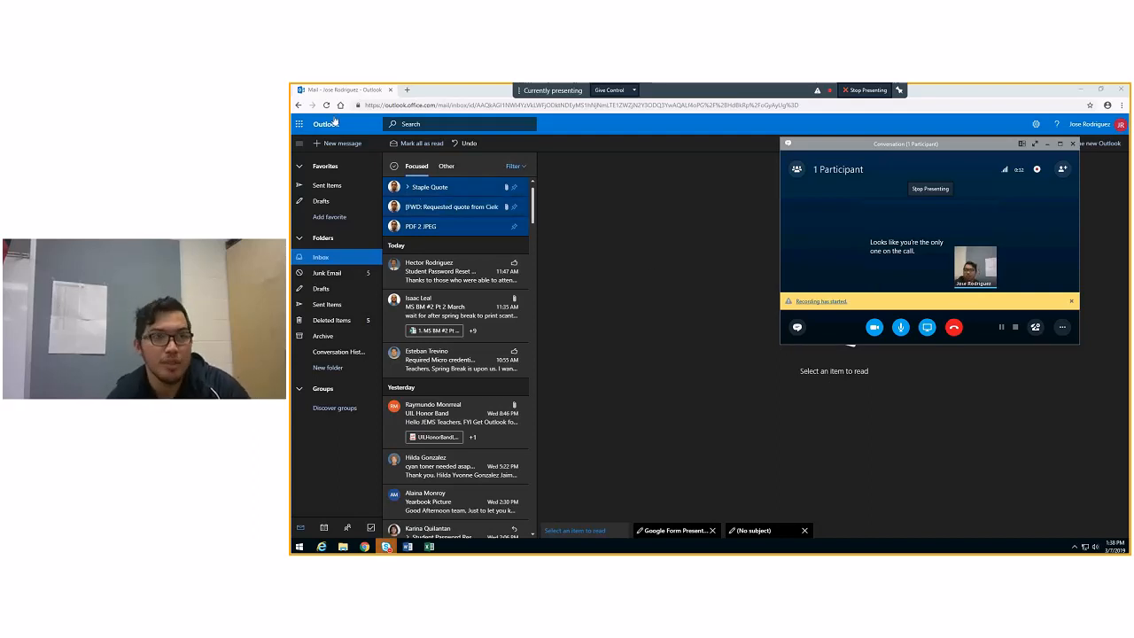
# Browse the full list of available apps, then open the Forms app from the Office 365 home page
pyautogui.click(298, 124)
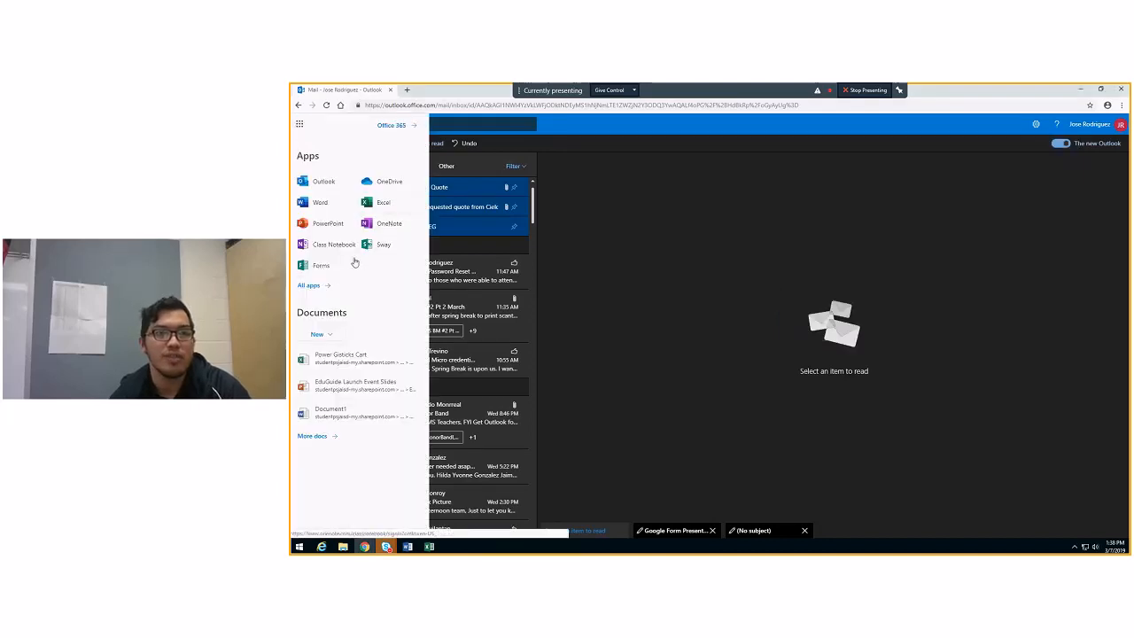
pyautogui.click(312, 285)
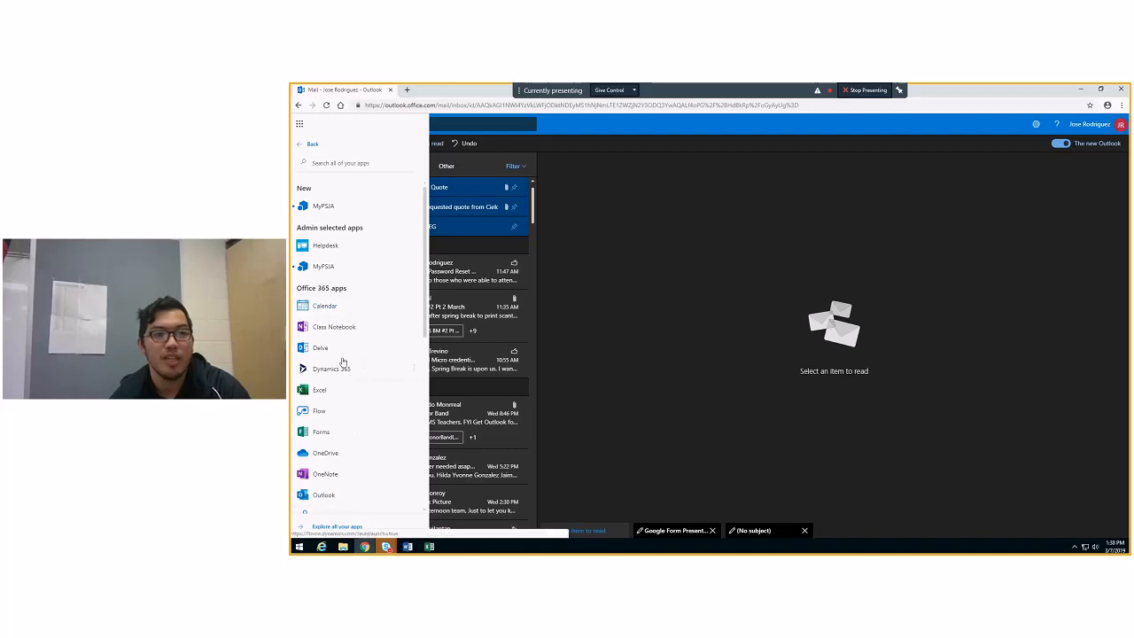
pyautogui.scroll(-1, 341, 354)
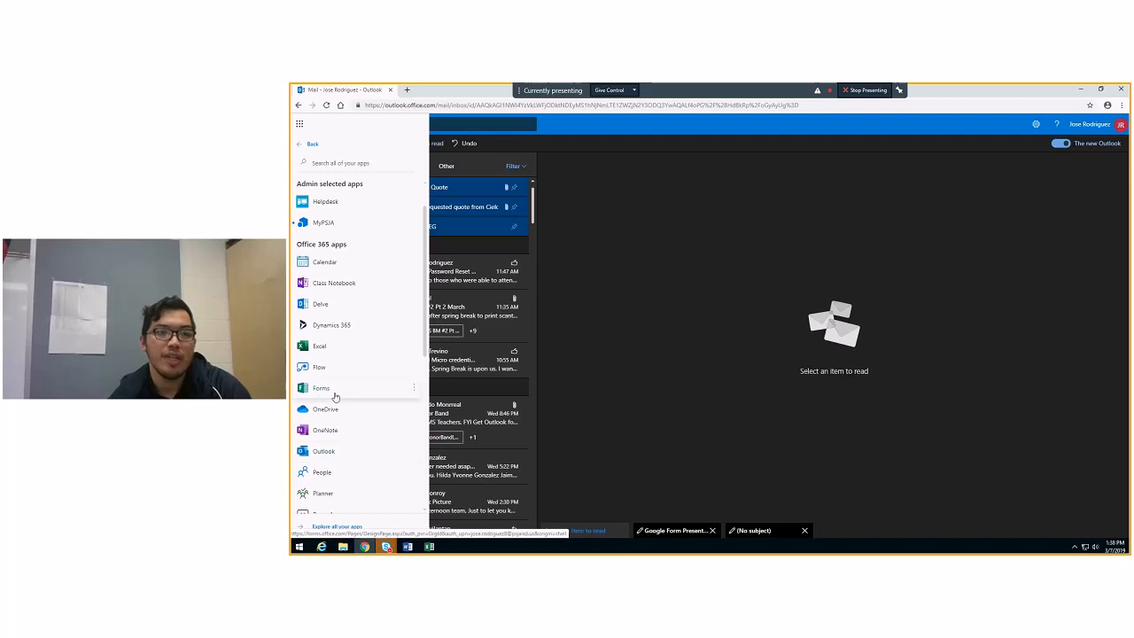
pyautogui.scroll(-3, 337, 403)
pyautogui.scroll(4, 341, 446)
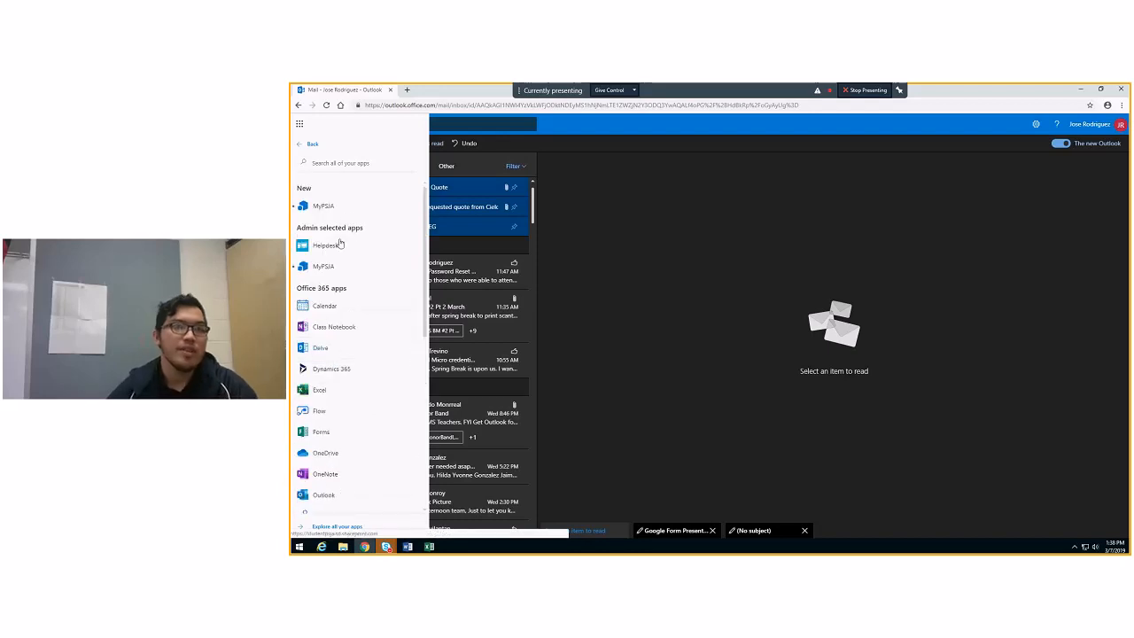
pyautogui.click(310, 143)
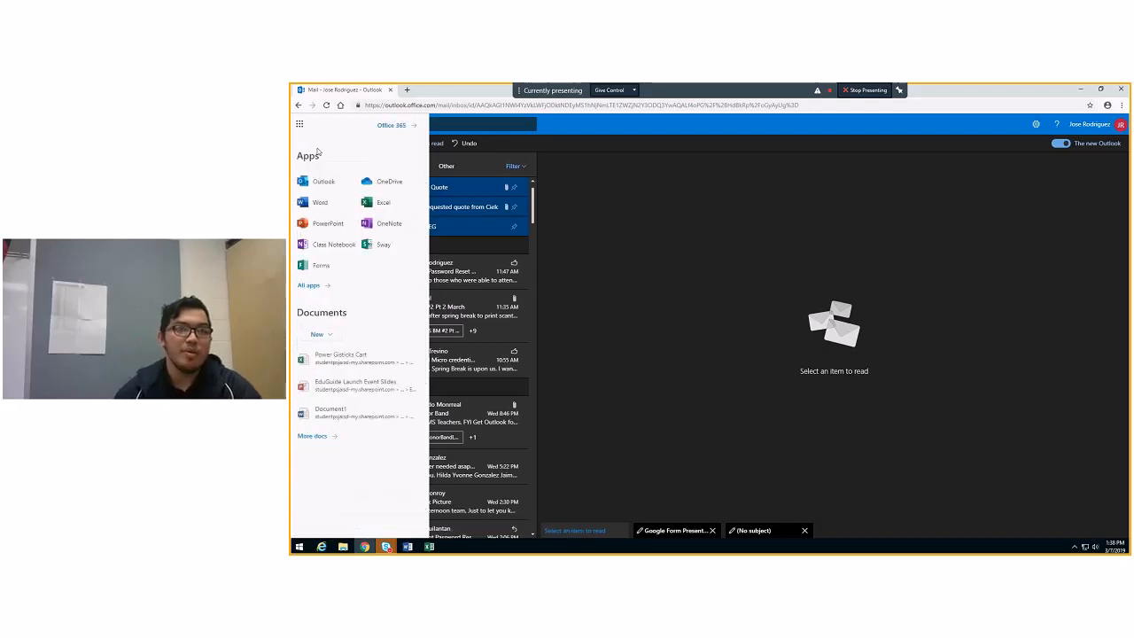
pyautogui.click(399, 131)
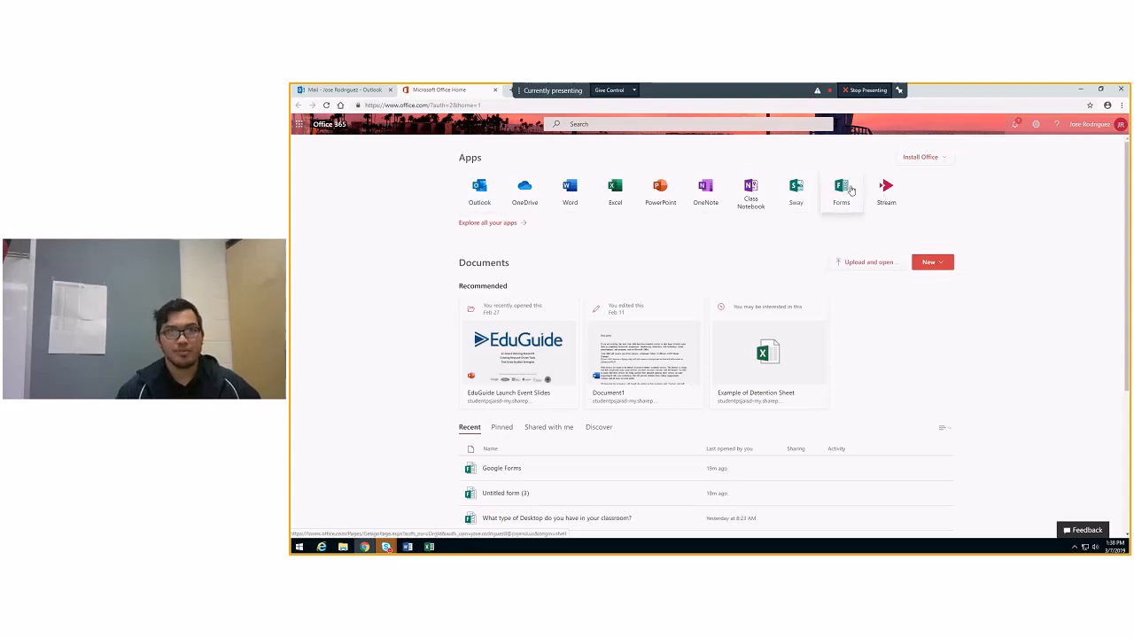
pyautogui.click(844, 188)
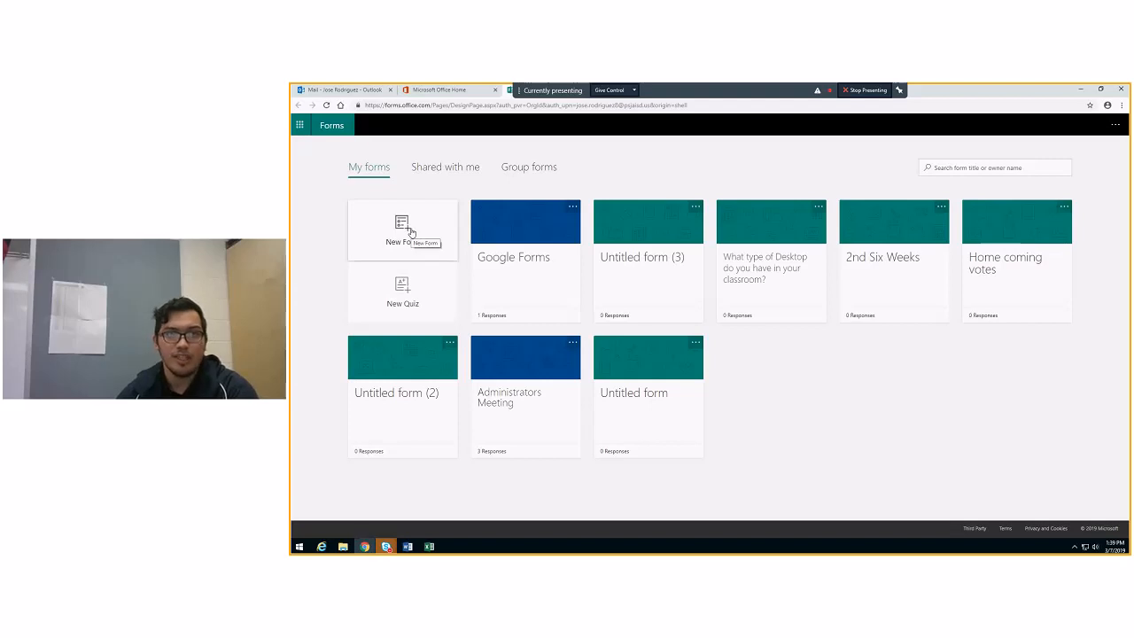
# Create a new form titled "Do Now" with the description "Covering etc..."
pyautogui.click(411, 232)
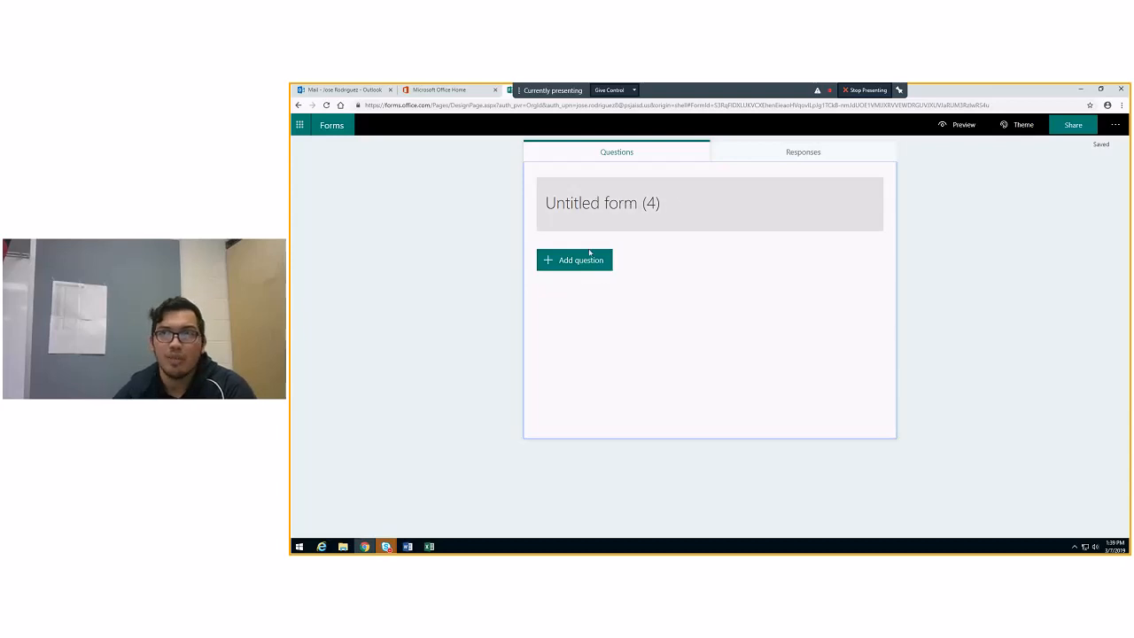
pyautogui.click(610, 207)
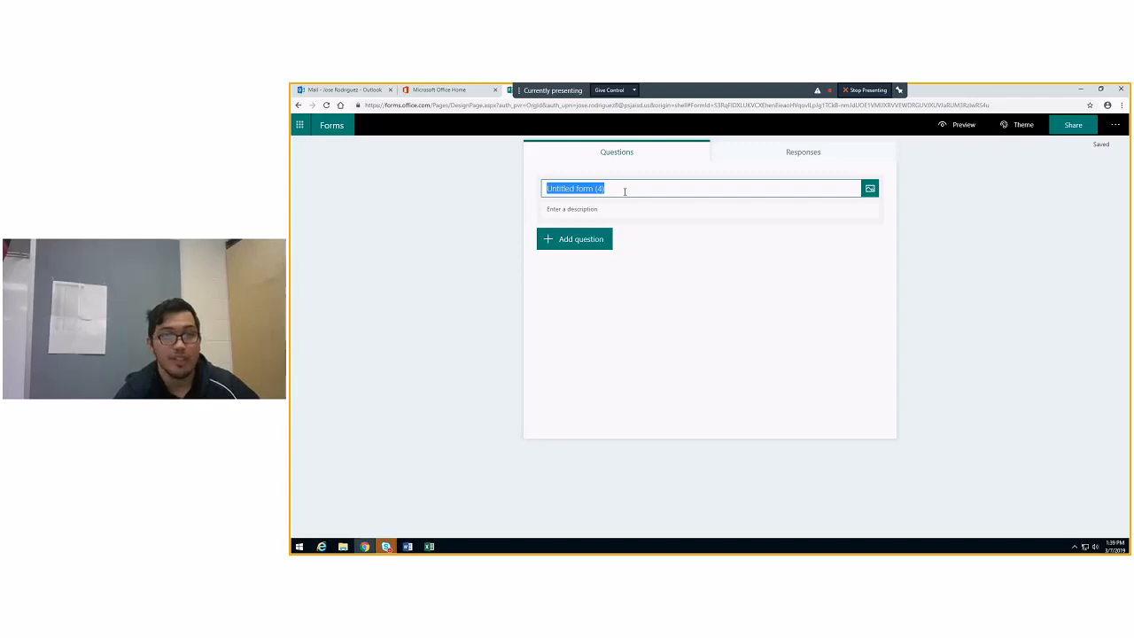
pyautogui.write('Do Now')
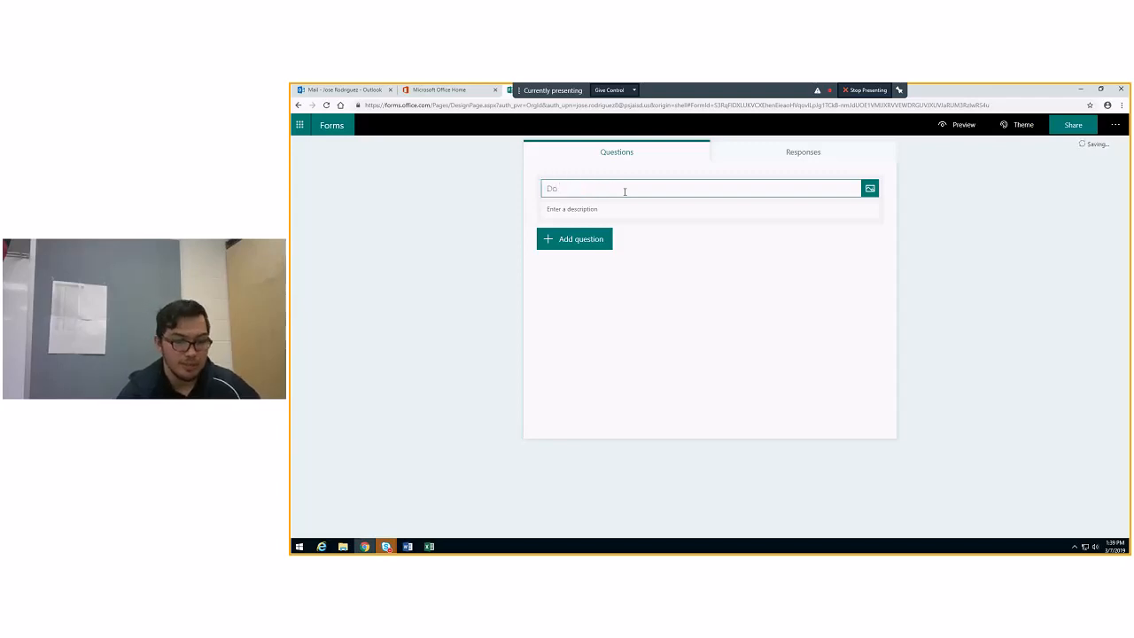
pyautogui.press('Tab')
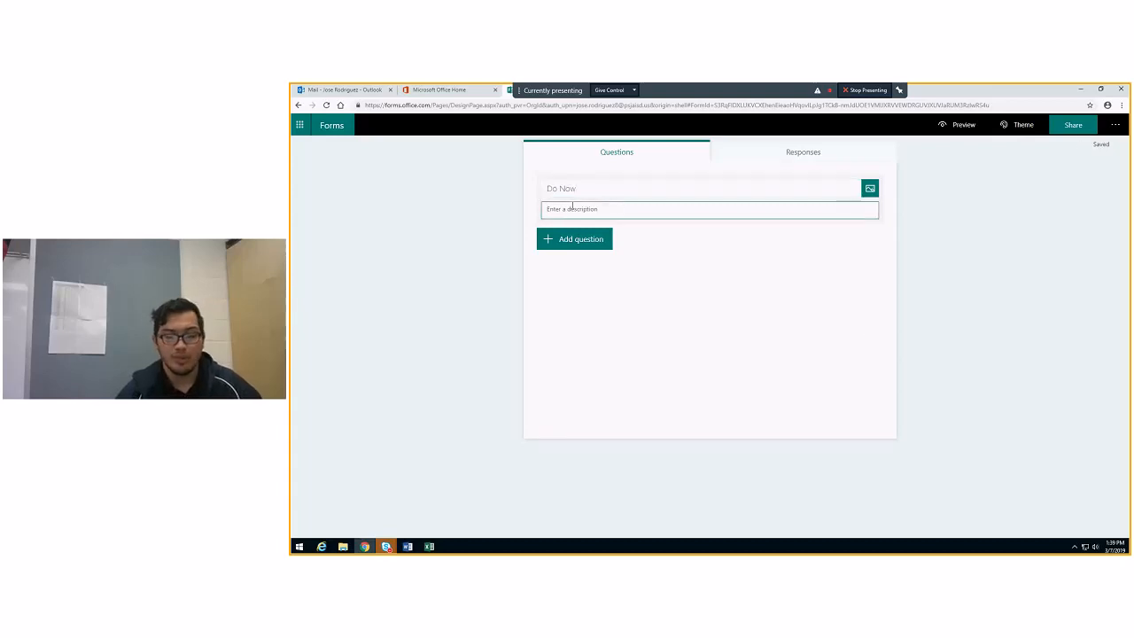
pyautogui.write('Covering:')
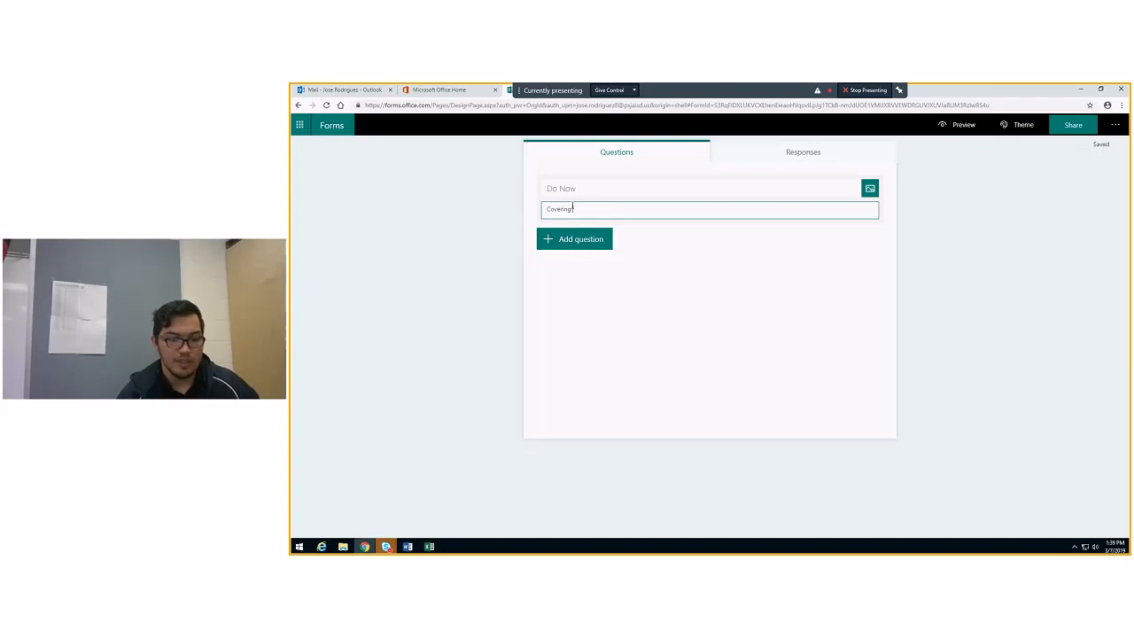
pyautogui.write(' S')
pyautogui.write('...')
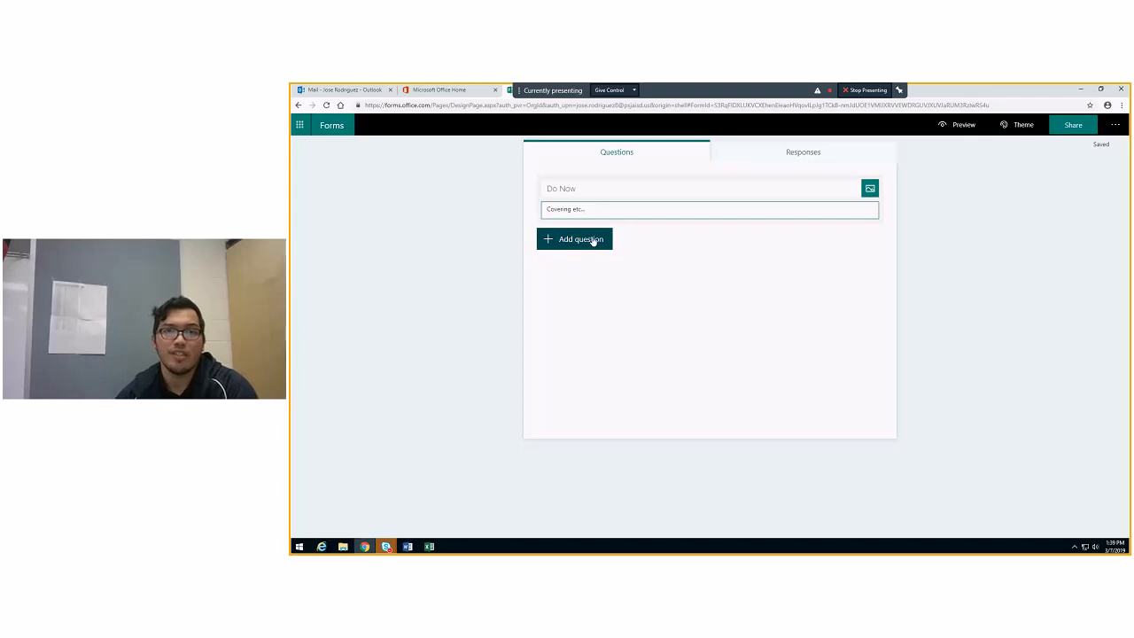
# Add a date question reading "When did you turn in the assignment?" and make it required
pyautogui.click(586, 240)
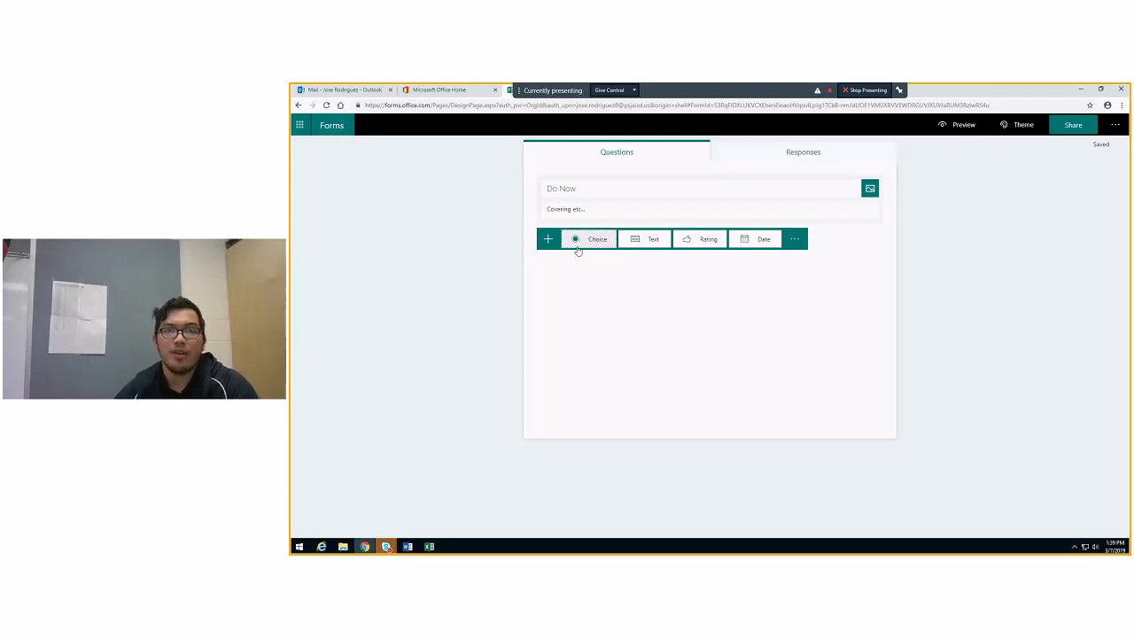
pyautogui.click(759, 241)
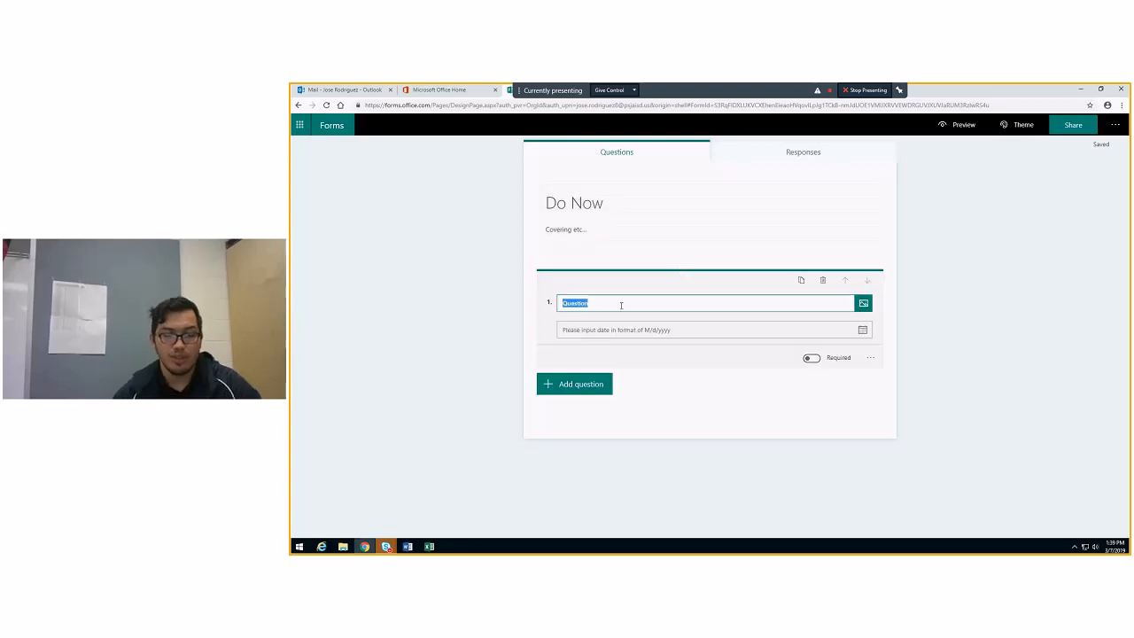
pyautogui.write('When')
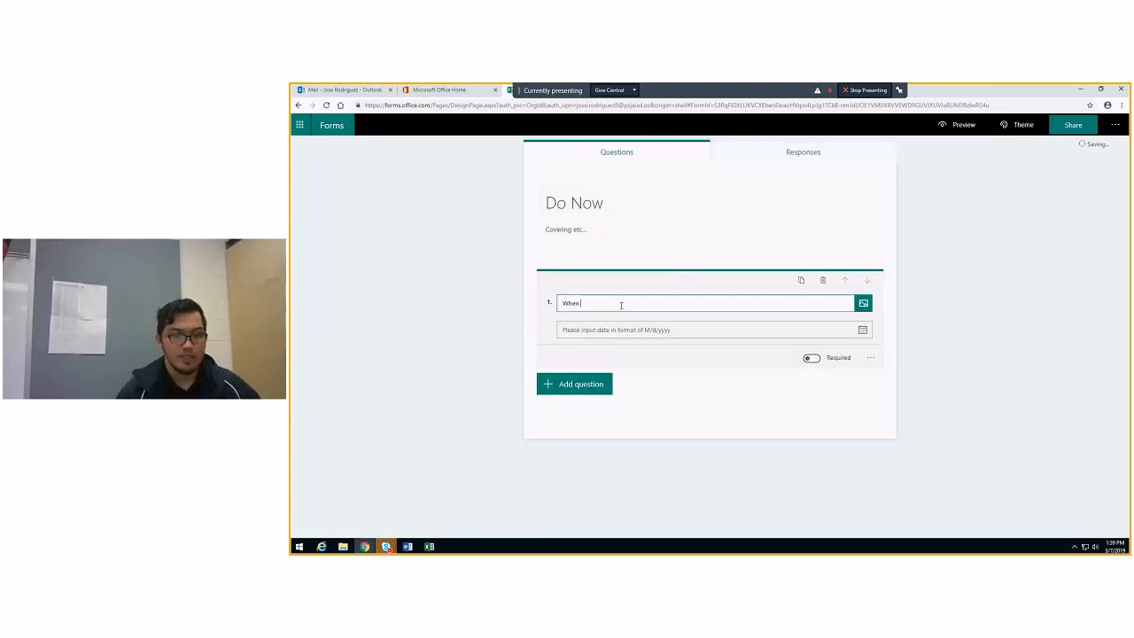
pyautogui.write(' did you ti')
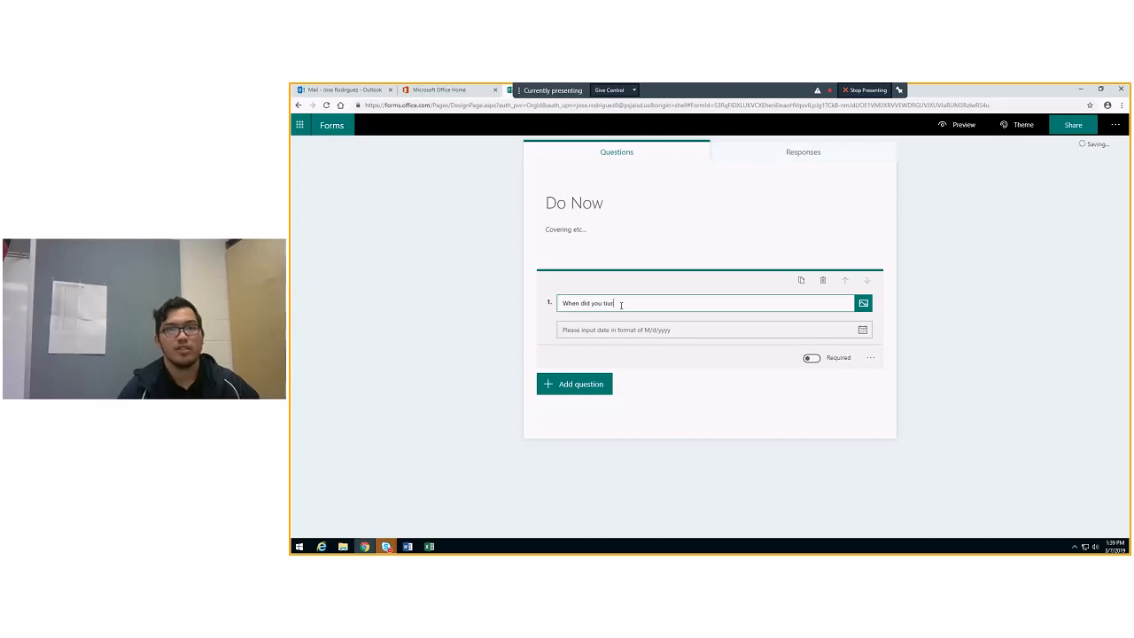
pyautogui.write('rn in')
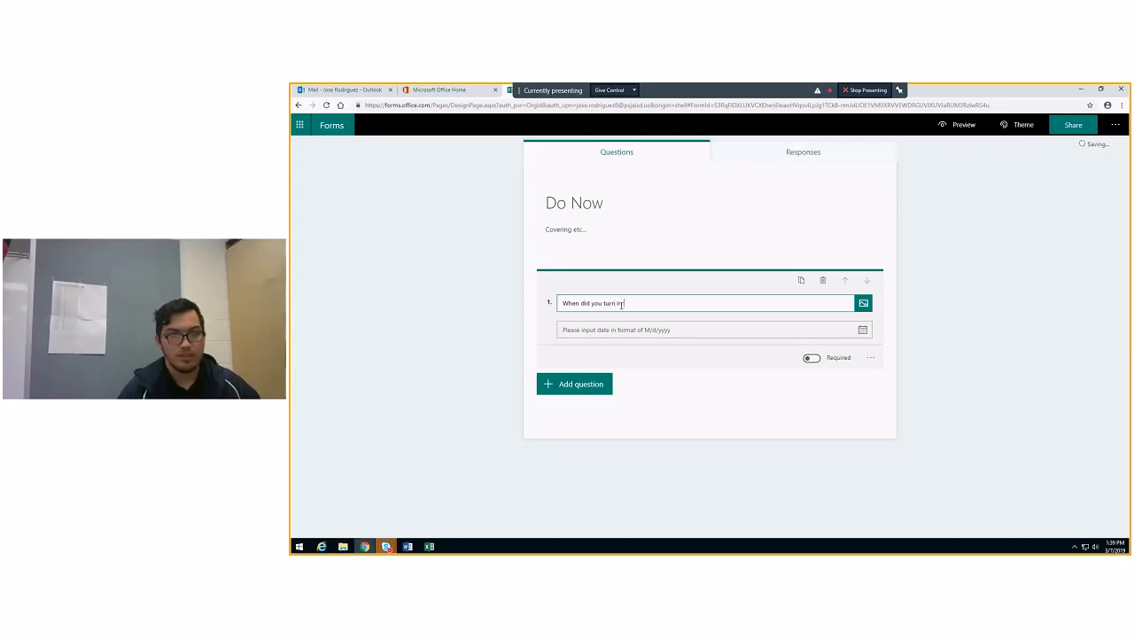
pyautogui.write(' the assignment')
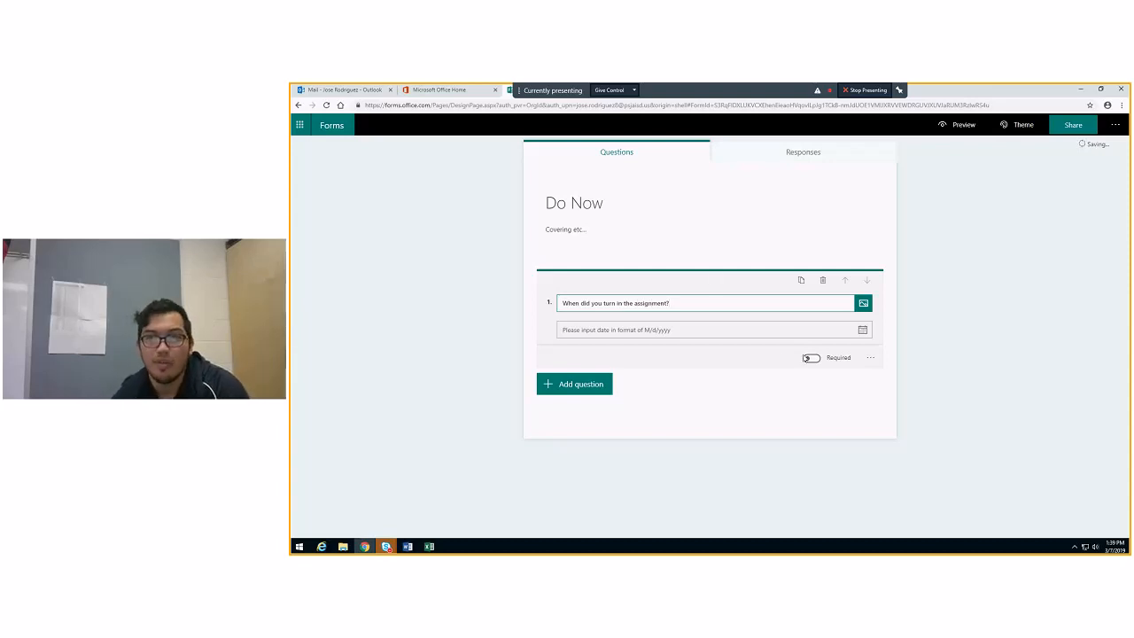
pyautogui.click(812, 358)
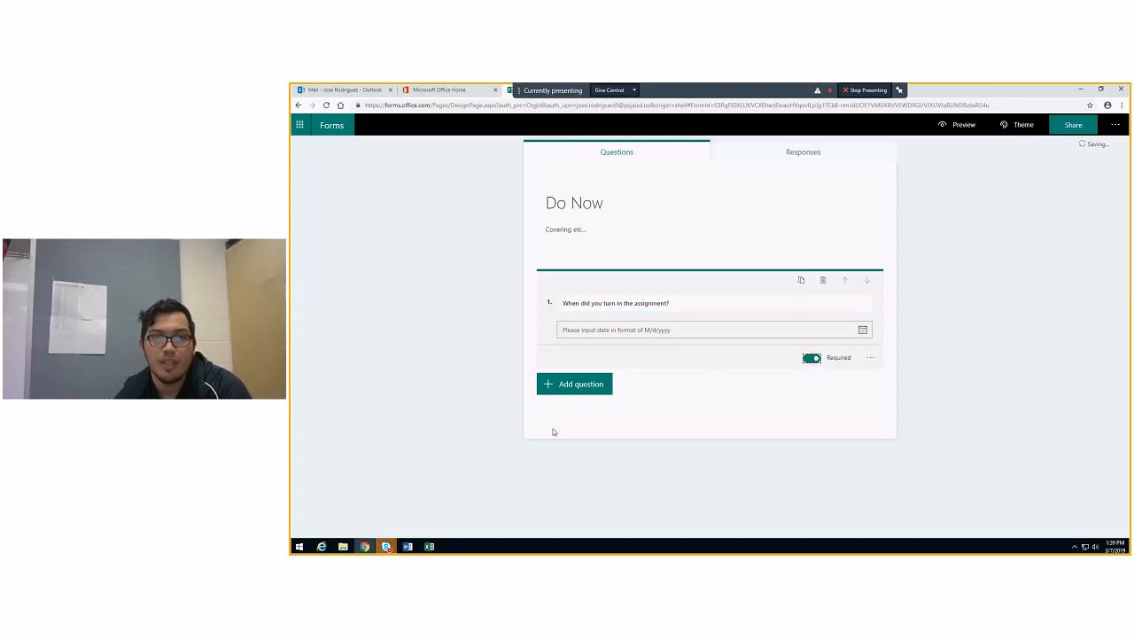
# Add a choice question reading "What do you like most?" below the date question
pyautogui.click(578, 388)
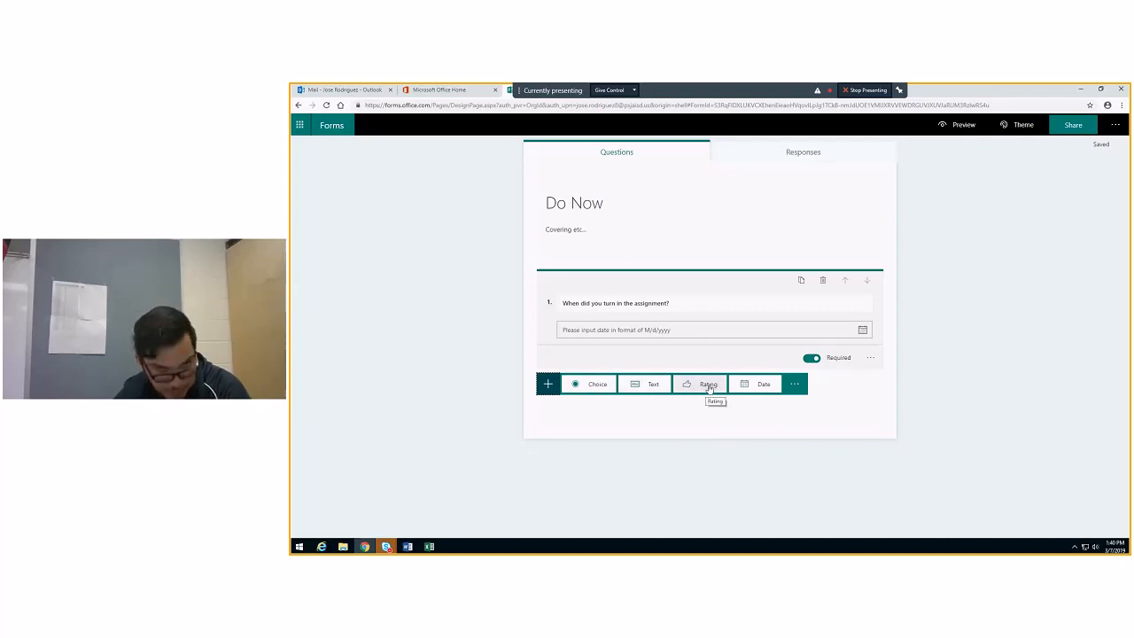
pyautogui.click(598, 383)
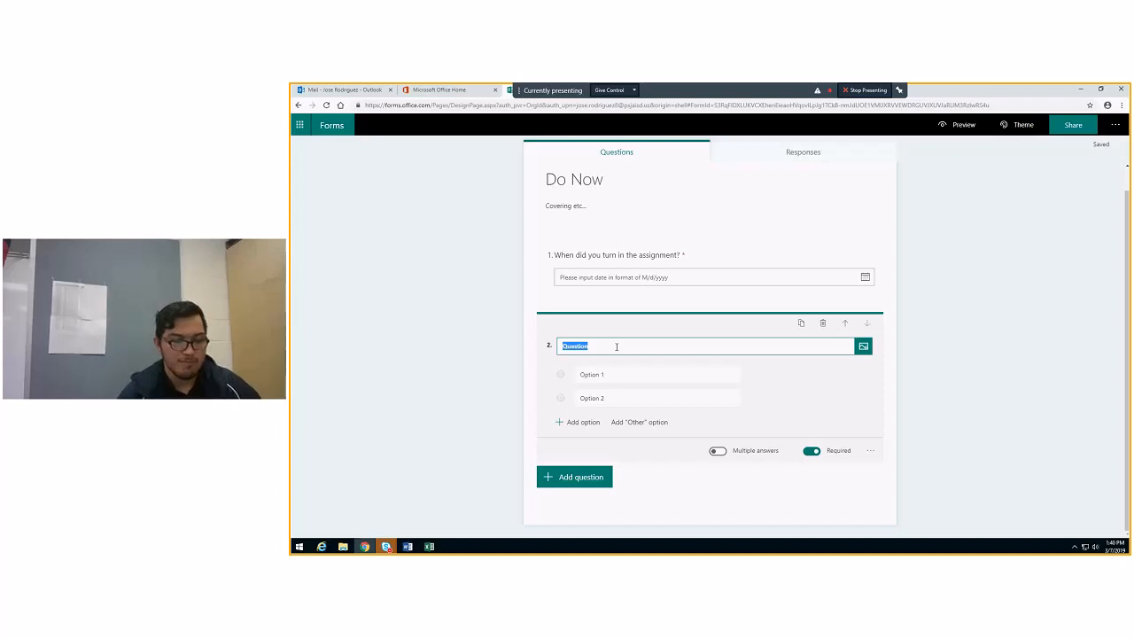
pyautogui.write('A')
pyautogui.press('BackSpace')
pyautogui.write('Wh')
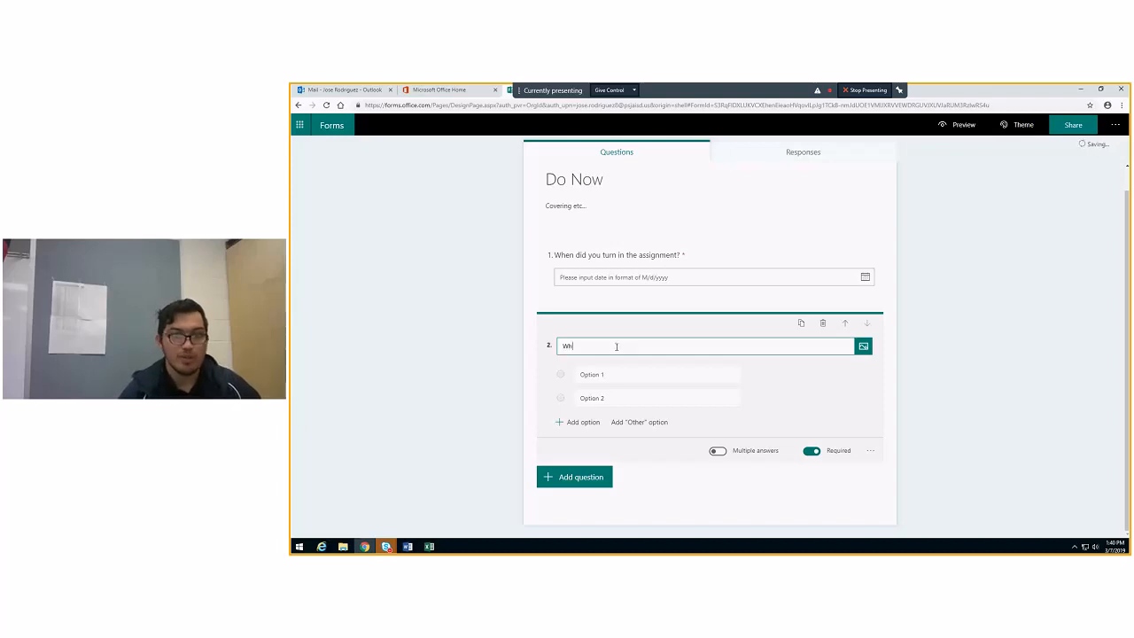
pyautogui.write('at do you like most')
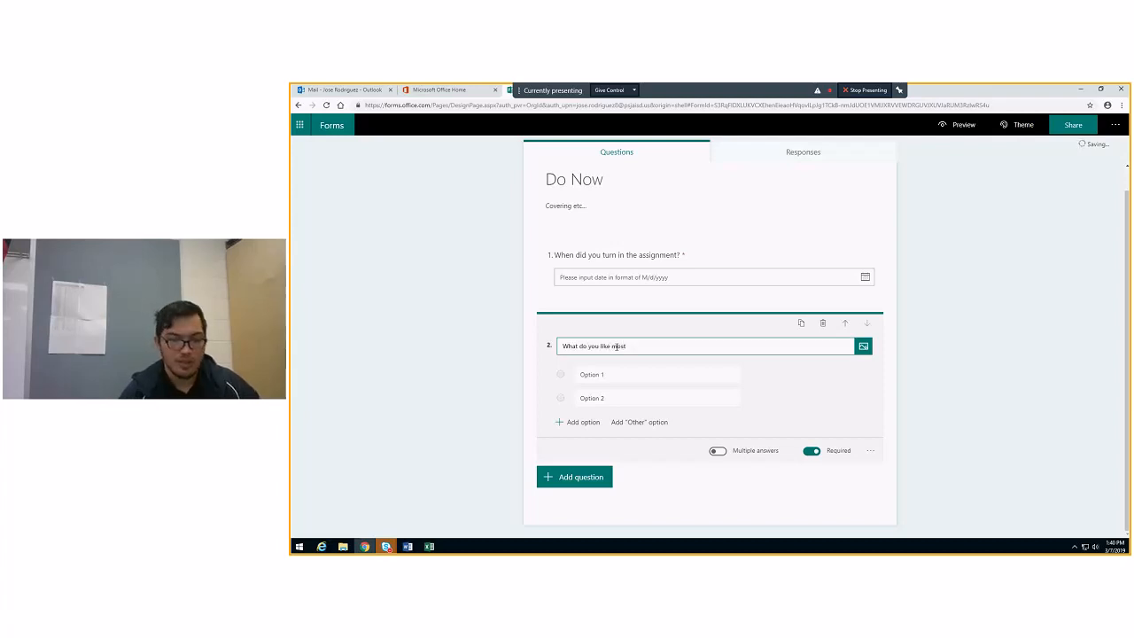
pyautogui.write('?')
# Fill in the choice question's answers as Running, Sleeping and Eating, and include an "Other" option
pyautogui.click(620, 375)
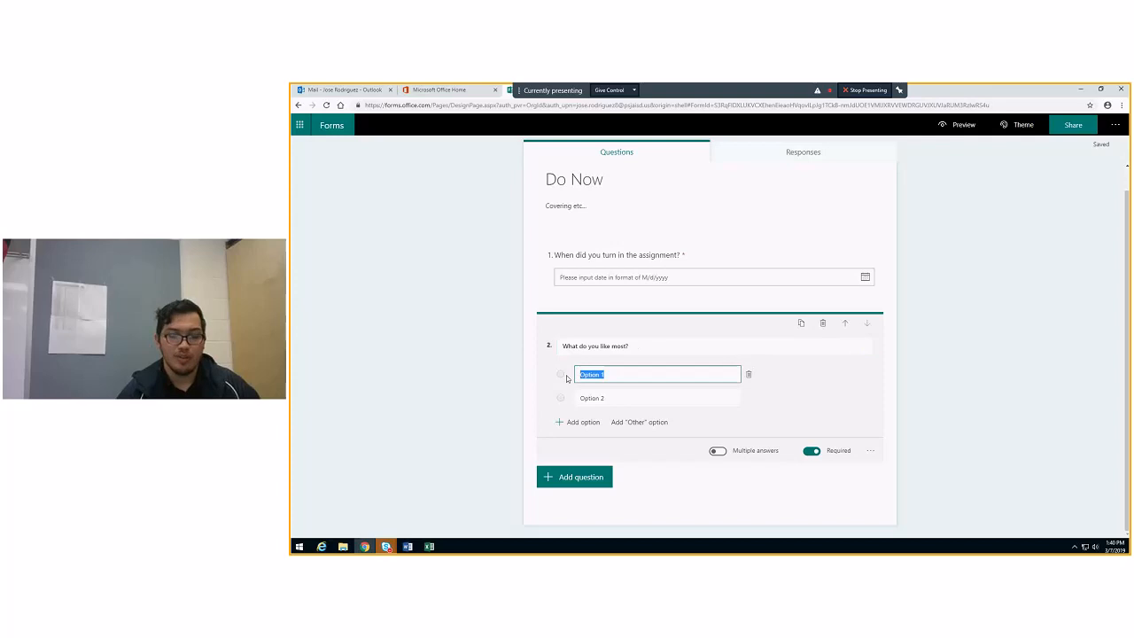
pyautogui.write('Running')
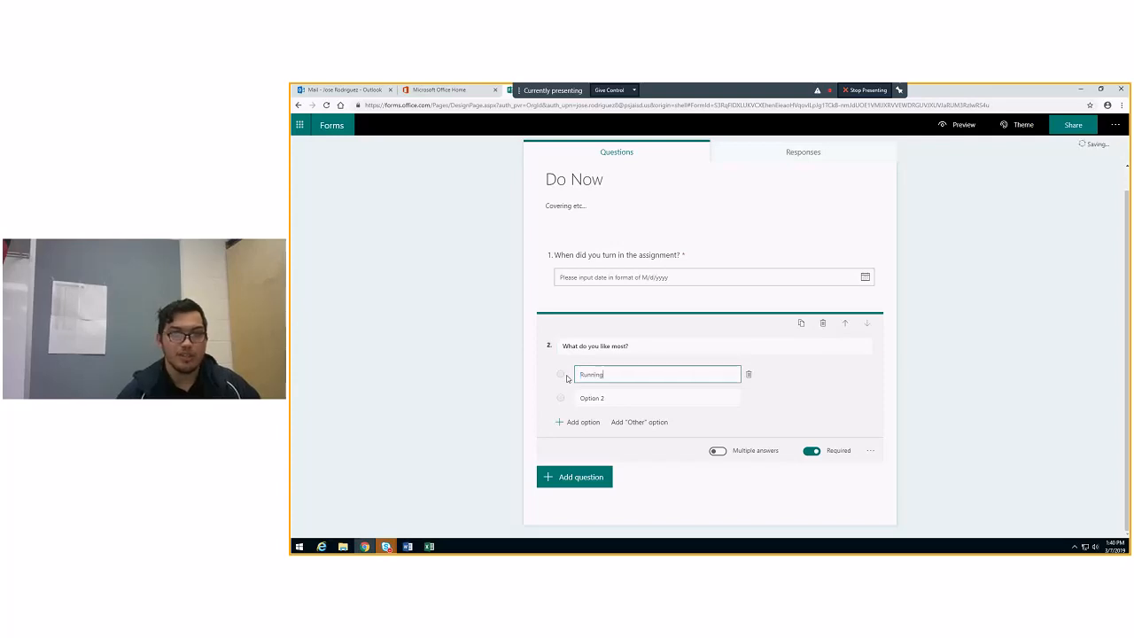
pyautogui.click(648, 399)
pyautogui.write('Sle')
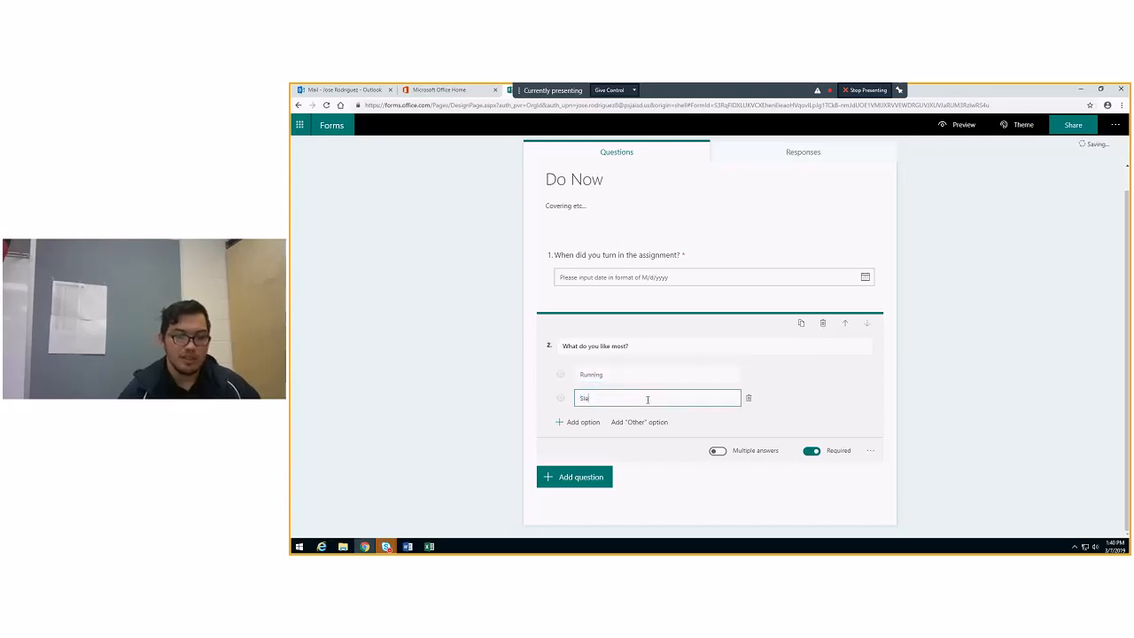
pyautogui.write('eping')
pyautogui.click(584, 423)
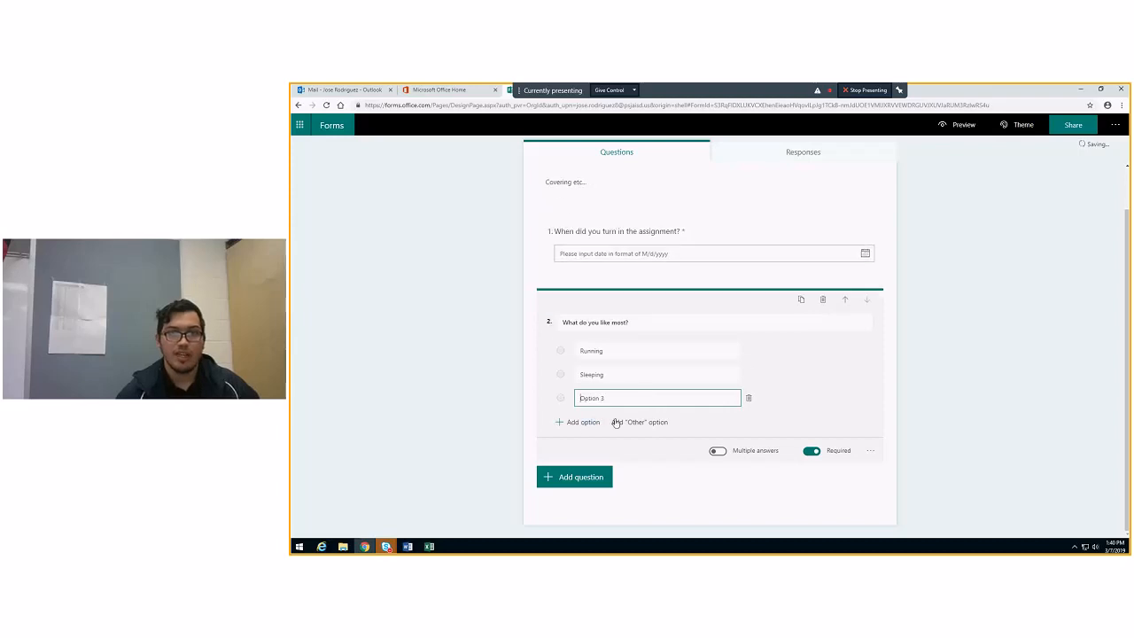
pyautogui.write('Eatin')
pyautogui.tripleClick(638, 401)
pyautogui.press('BackSpace')
pyautogui.write('E')
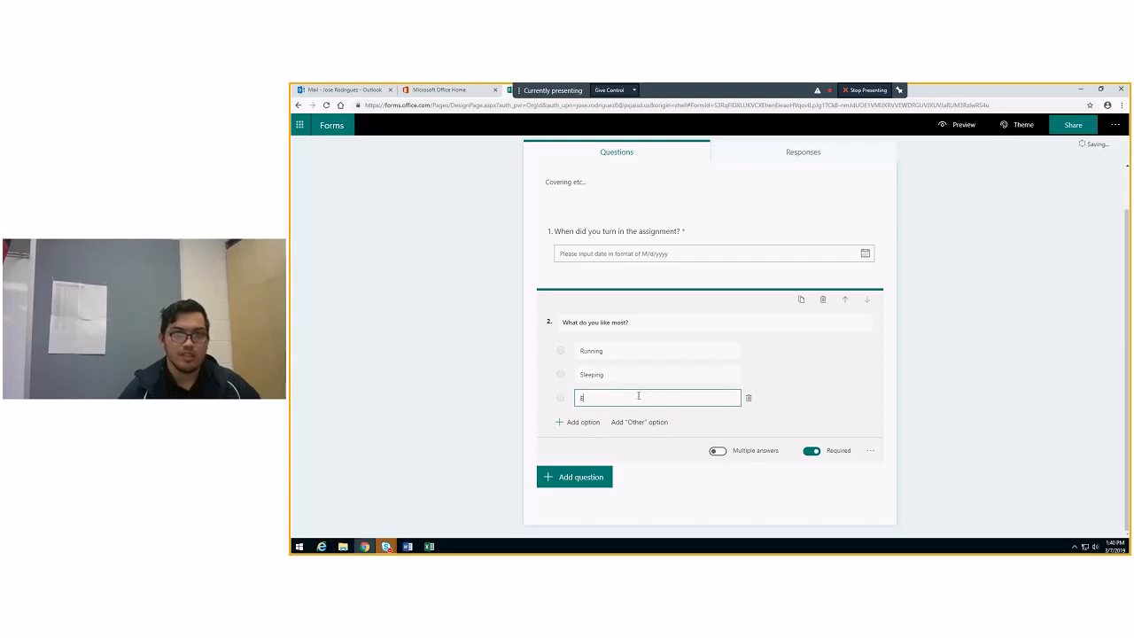
pyautogui.write('ating')
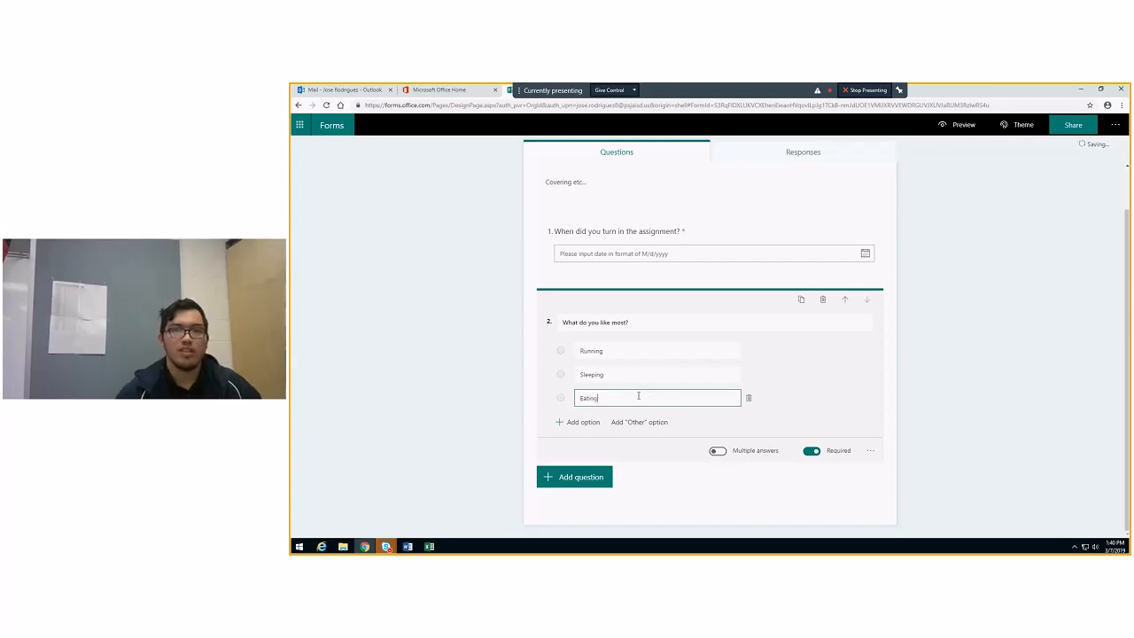
pyautogui.click(639, 422)
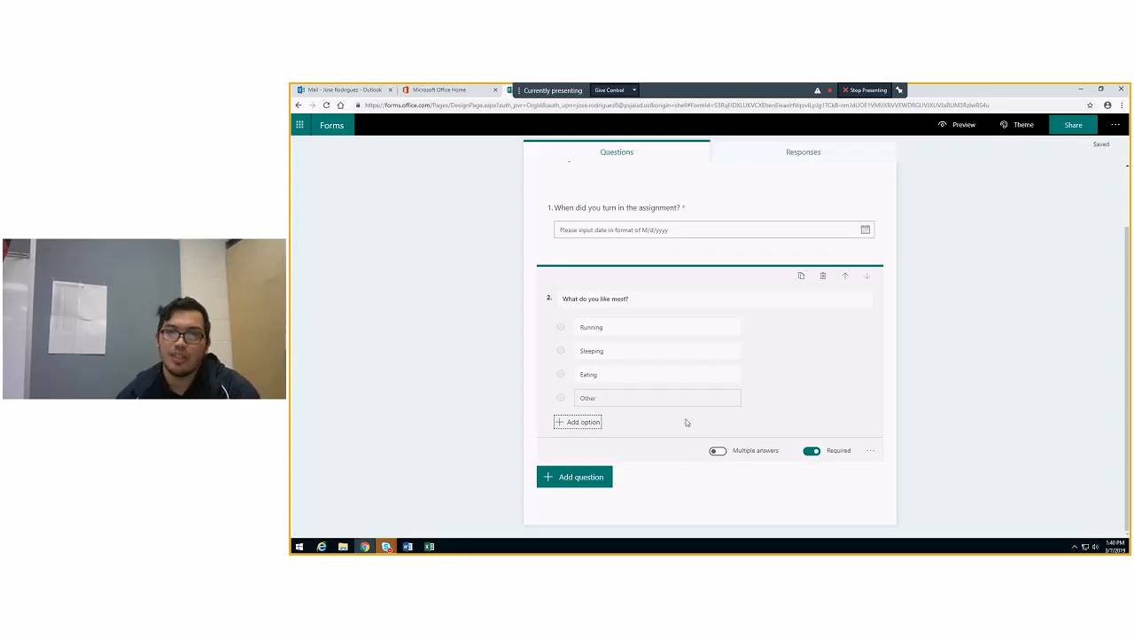
# Allow multiple answers for the "What do you like most?" question
pyautogui.click(718, 451)
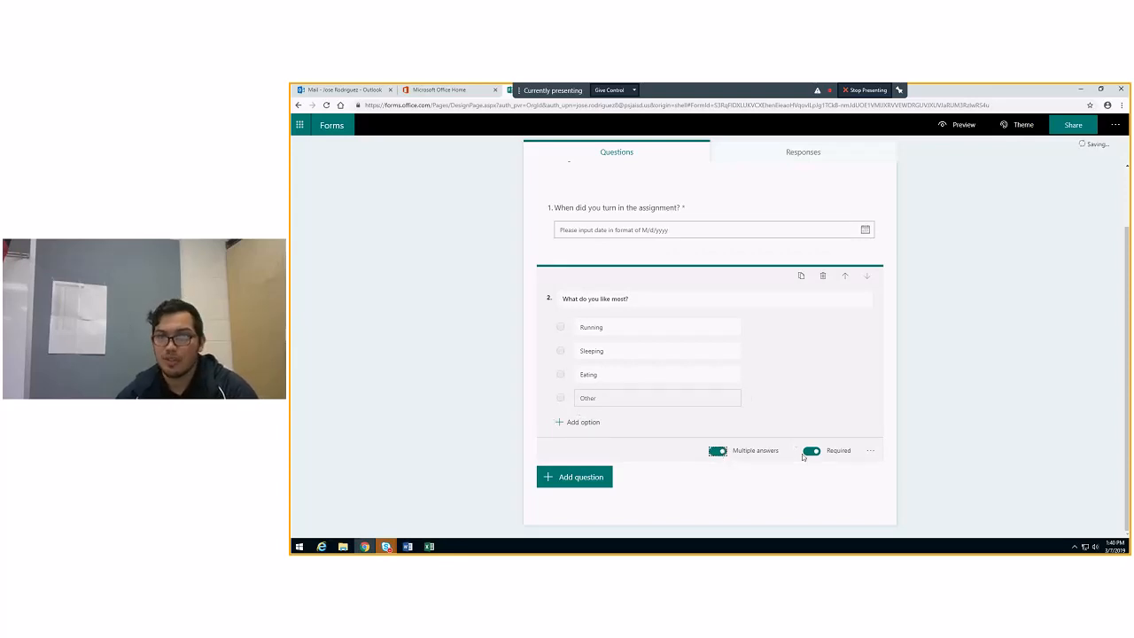
pyautogui.click(719, 452)
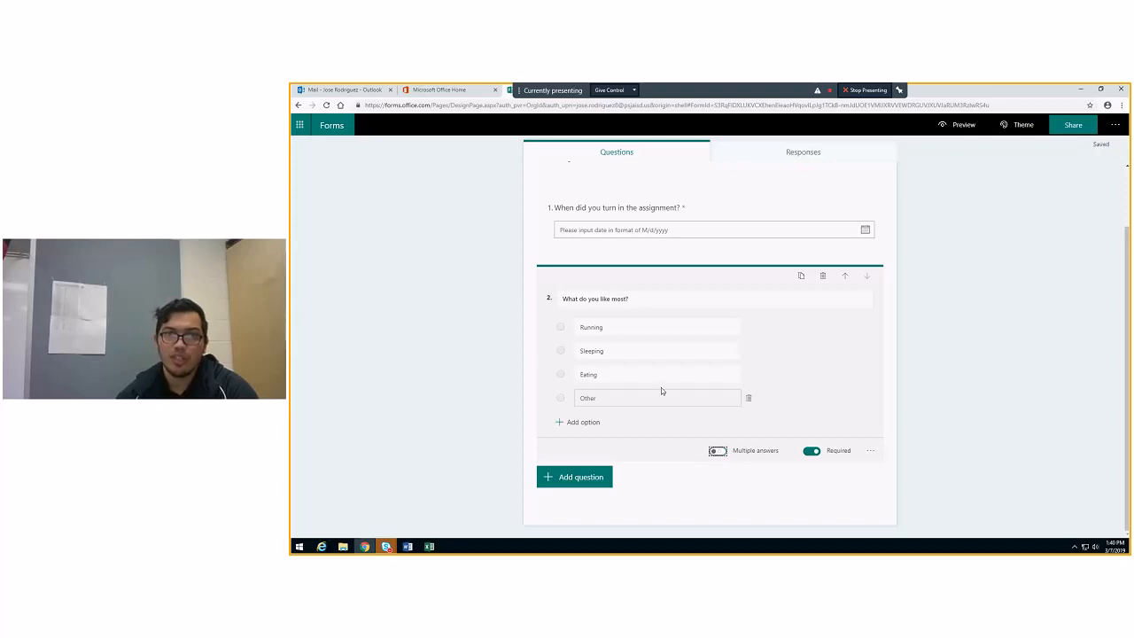
pyautogui.click(717, 452)
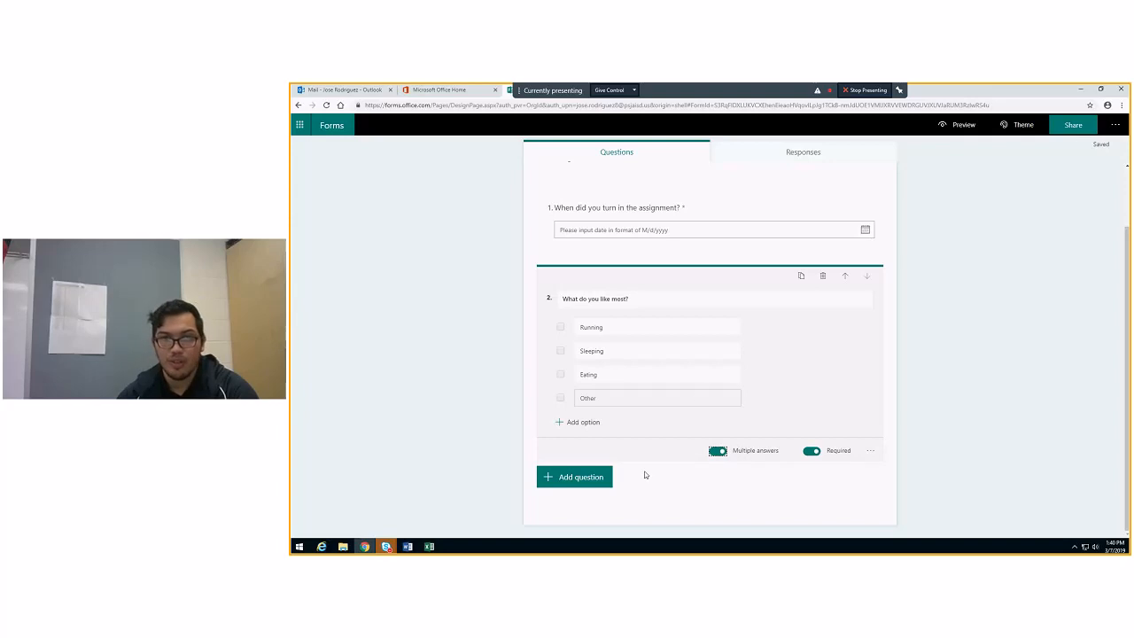
# Add a text question reading "Write about a time when..." below the choice question and allow a long answer
pyautogui.click(578, 478)
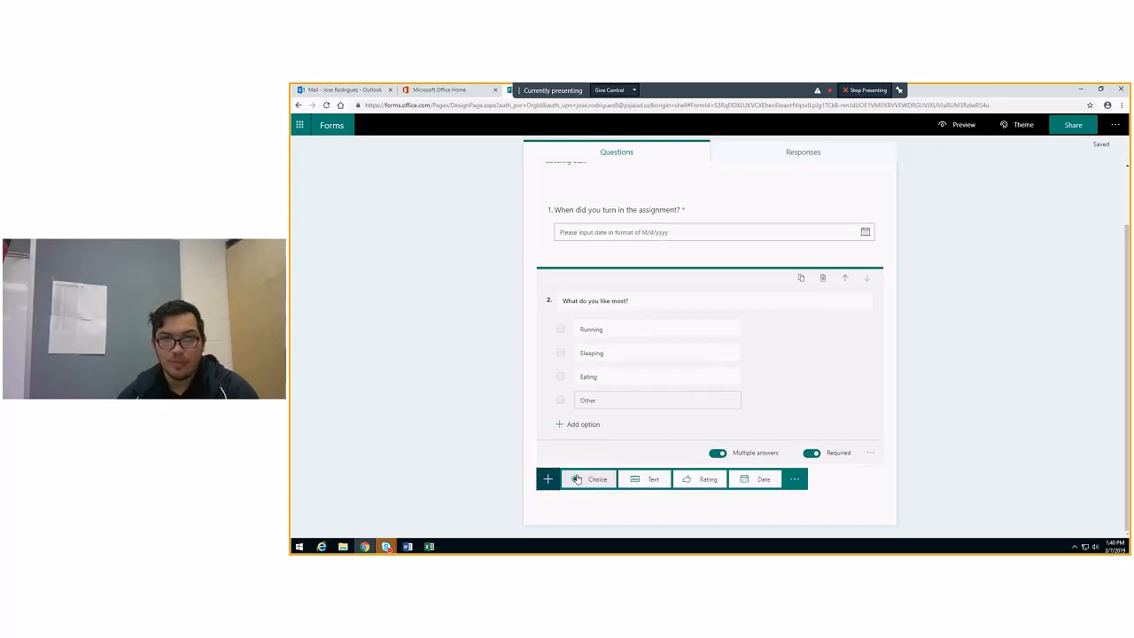
pyautogui.click(648, 478)
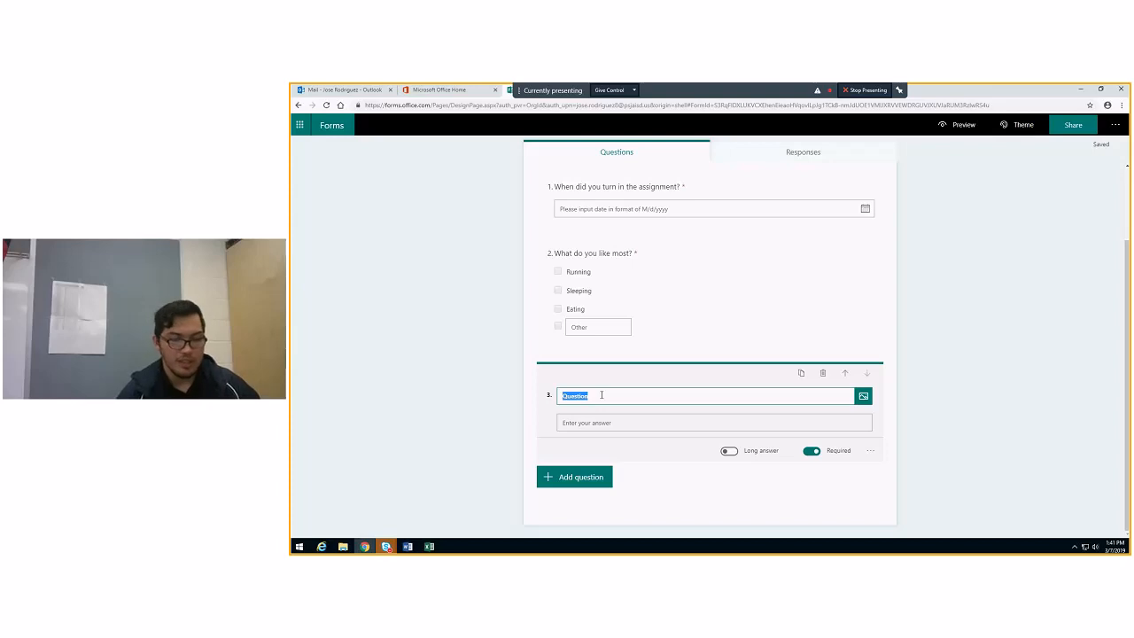
pyautogui.write('te')
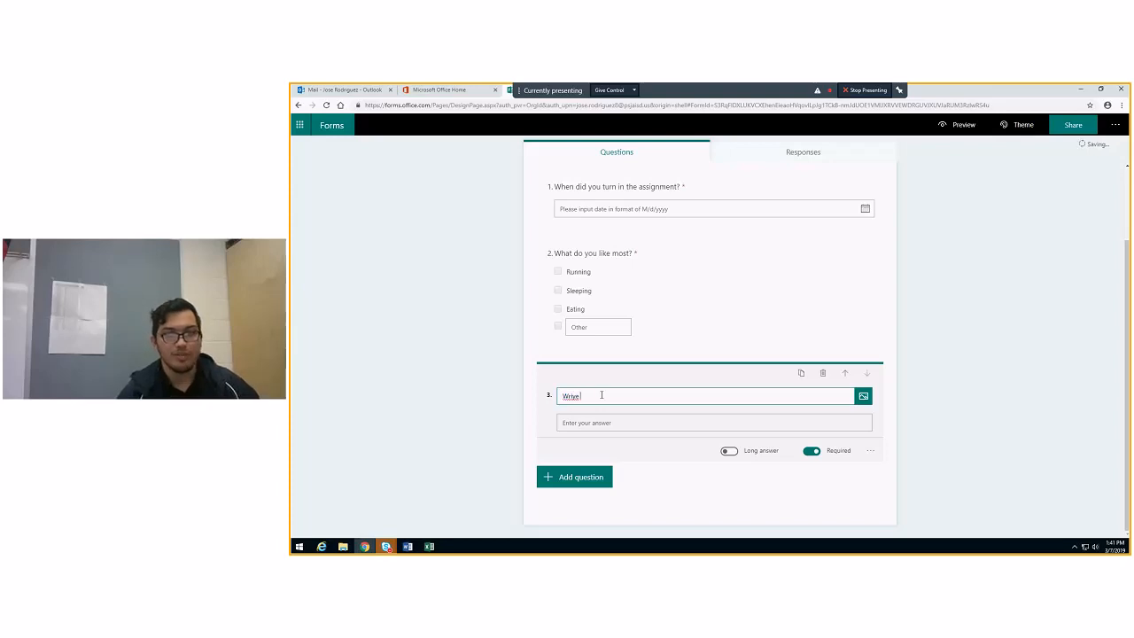
pyautogui.press('BackSpace')
pyautogui.press('BackSpace')
pyautogui.press('BackSpace')
pyautogui.write('ite about a time whe')
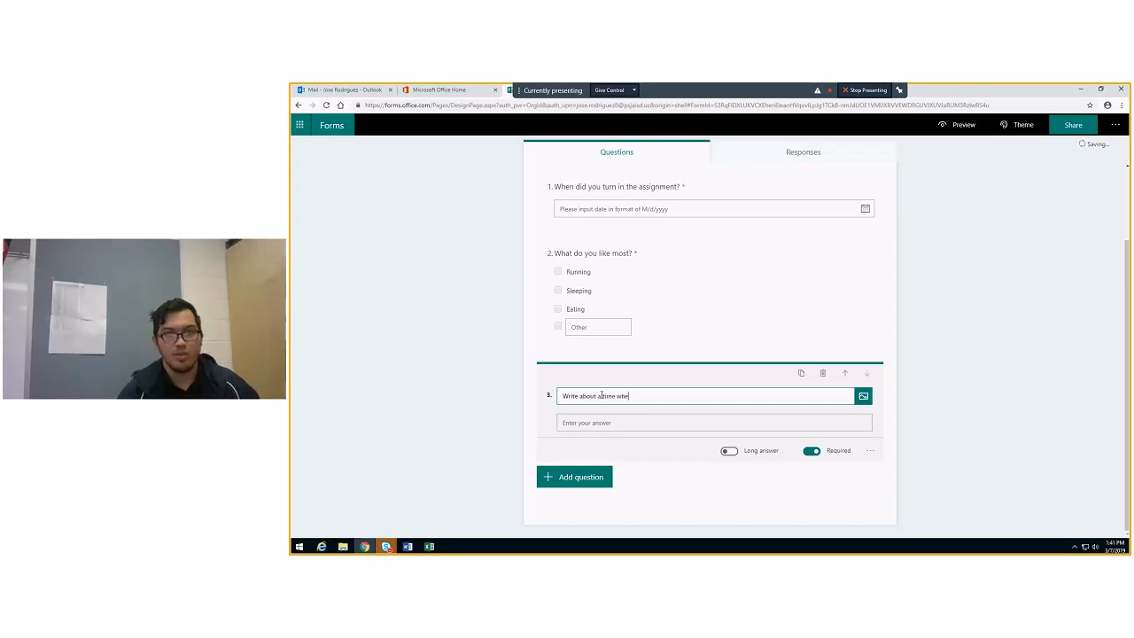
pyautogui.write('n.')
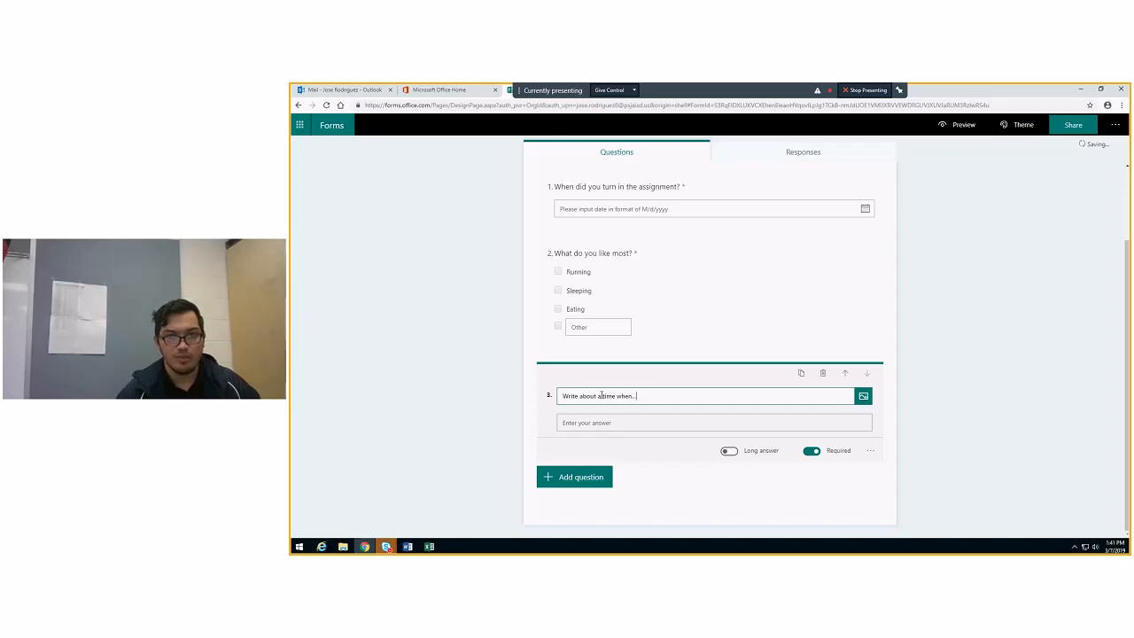
pyautogui.write('..')
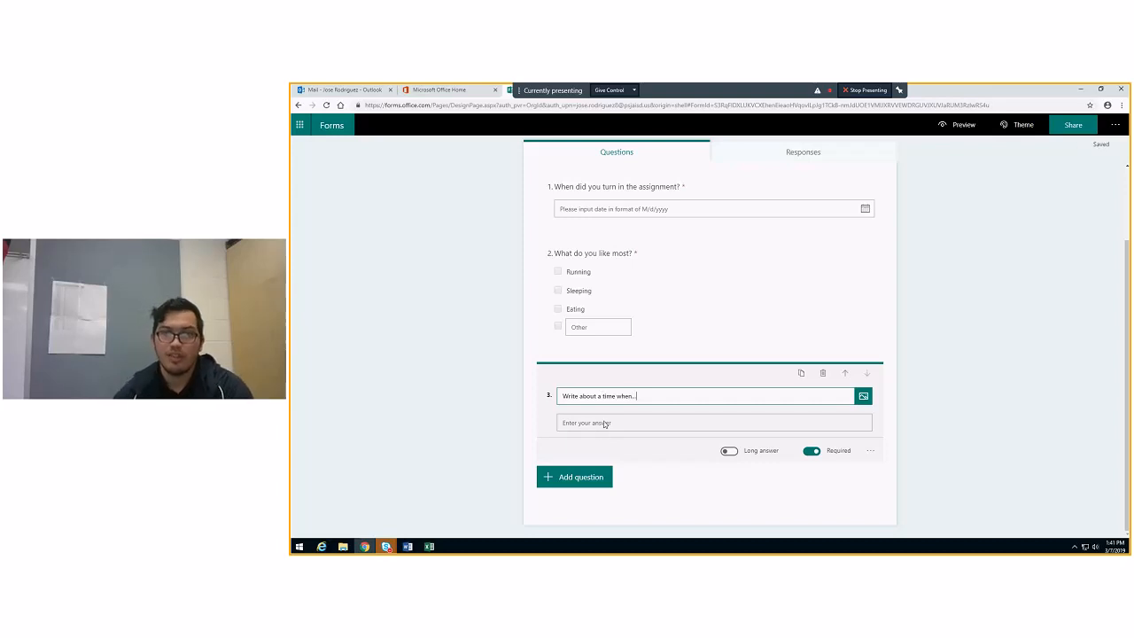
pyautogui.click(729, 451)
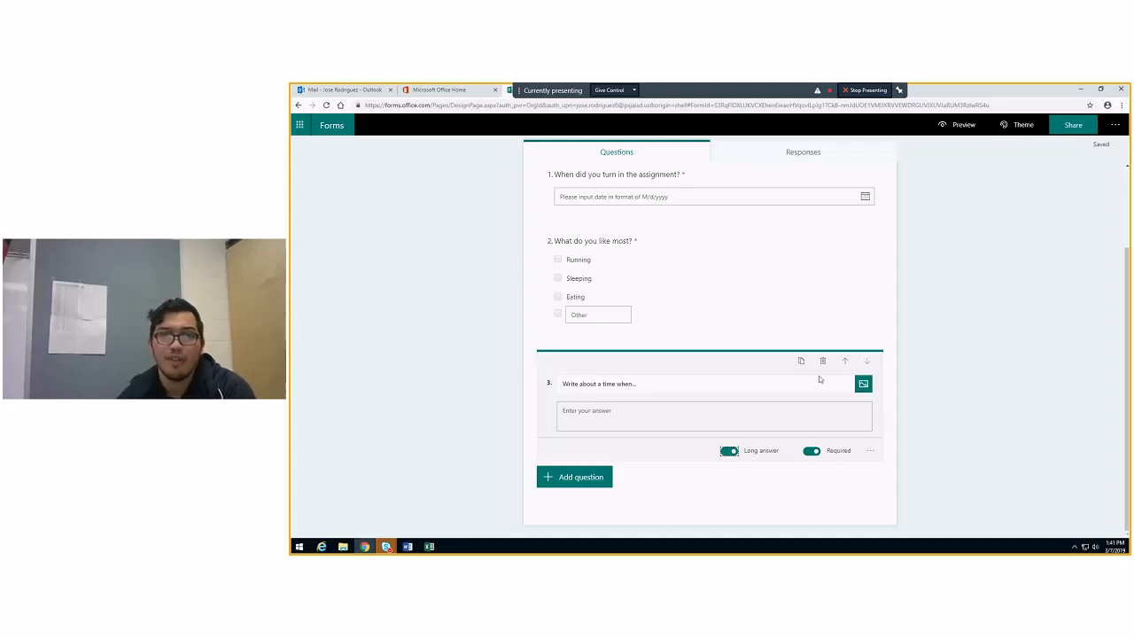
# Delete the "Write about a time when..." text question from the form
pyautogui.scroll(3, 707, 361)
pyautogui.scroll(-3, 721, 388)
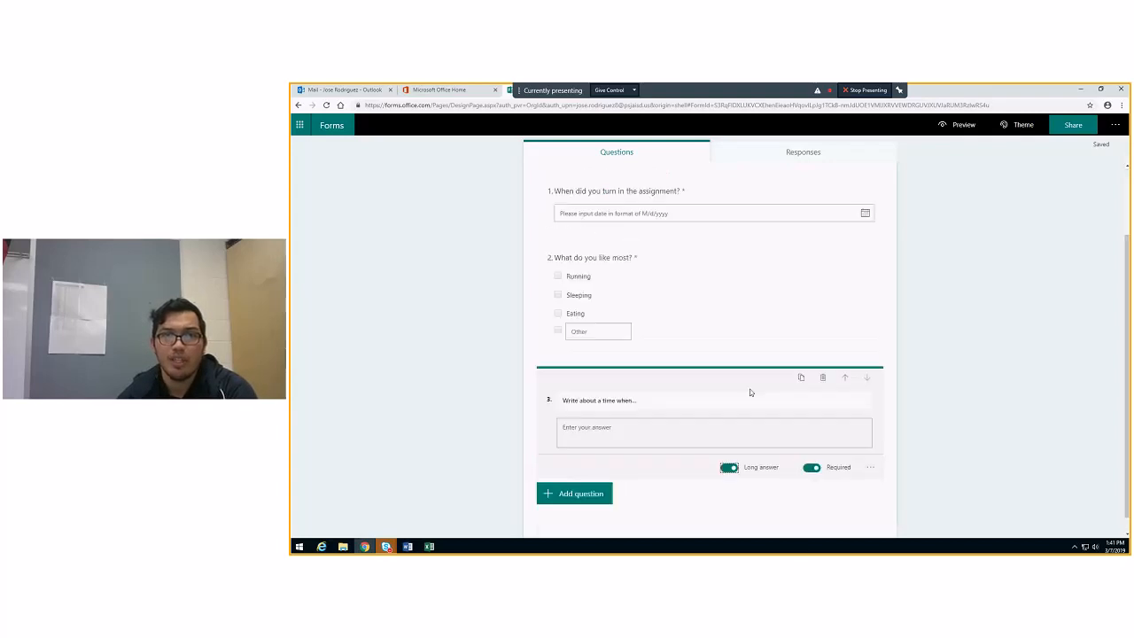
pyautogui.click(823, 378)
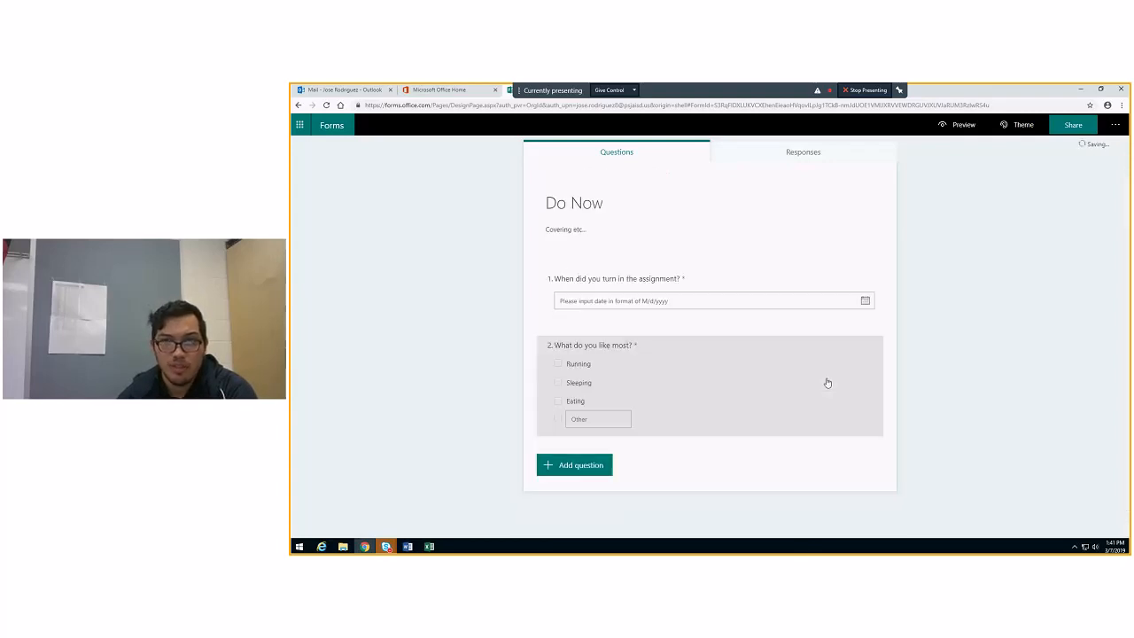
# Move the "What do you like most?" question above the date question, and return it to second place
pyautogui.click(790, 378)
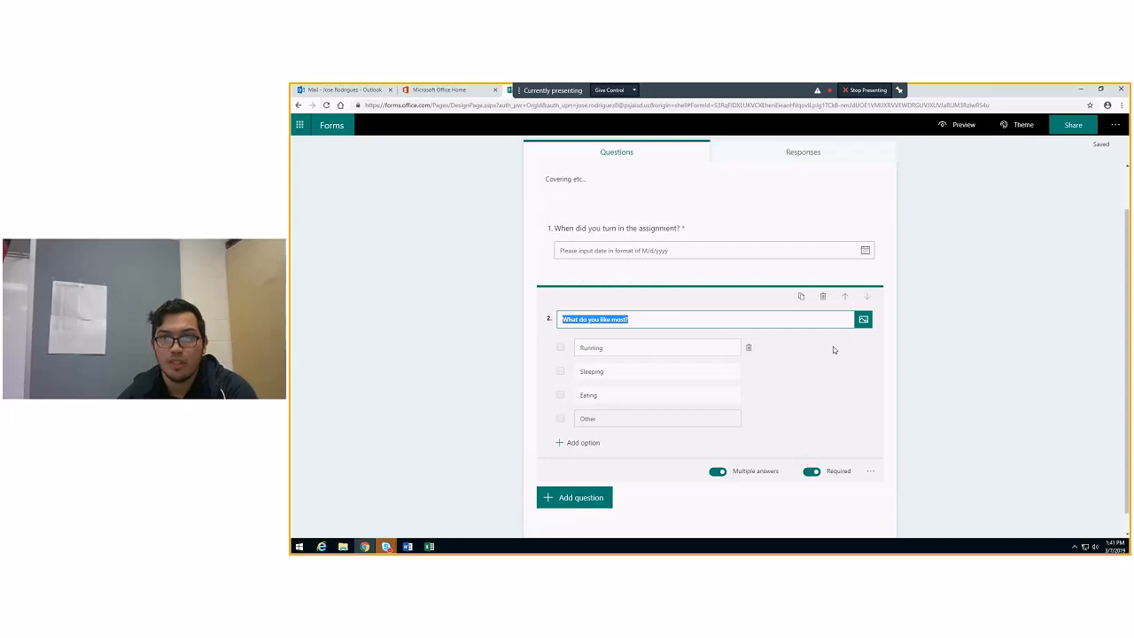
pyautogui.click(847, 297)
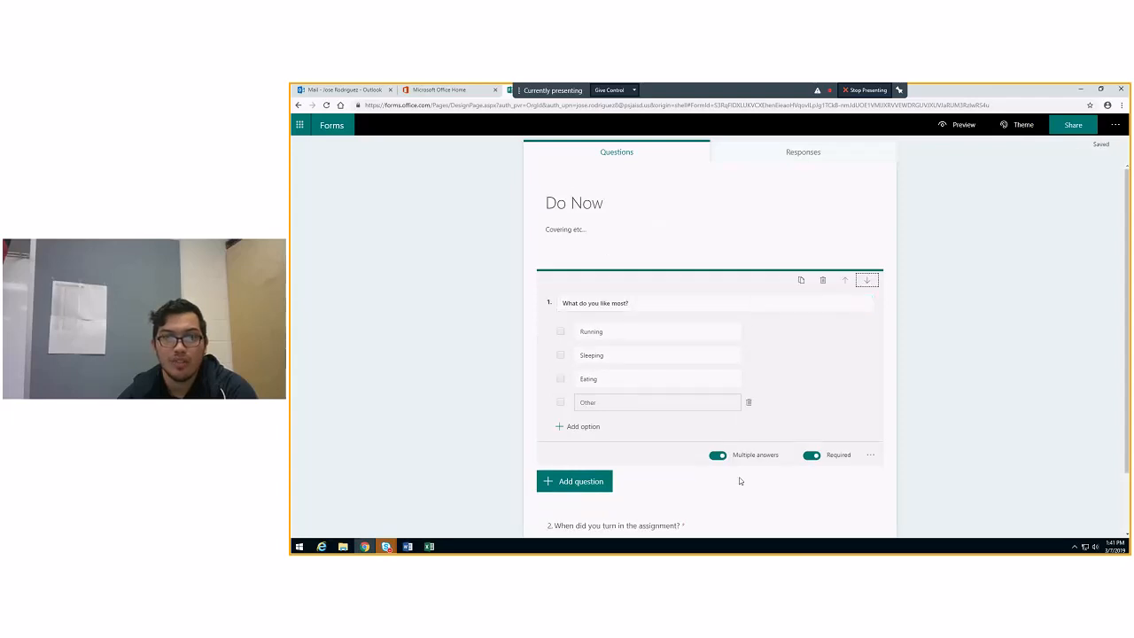
pyautogui.scroll(-1, 709, 461)
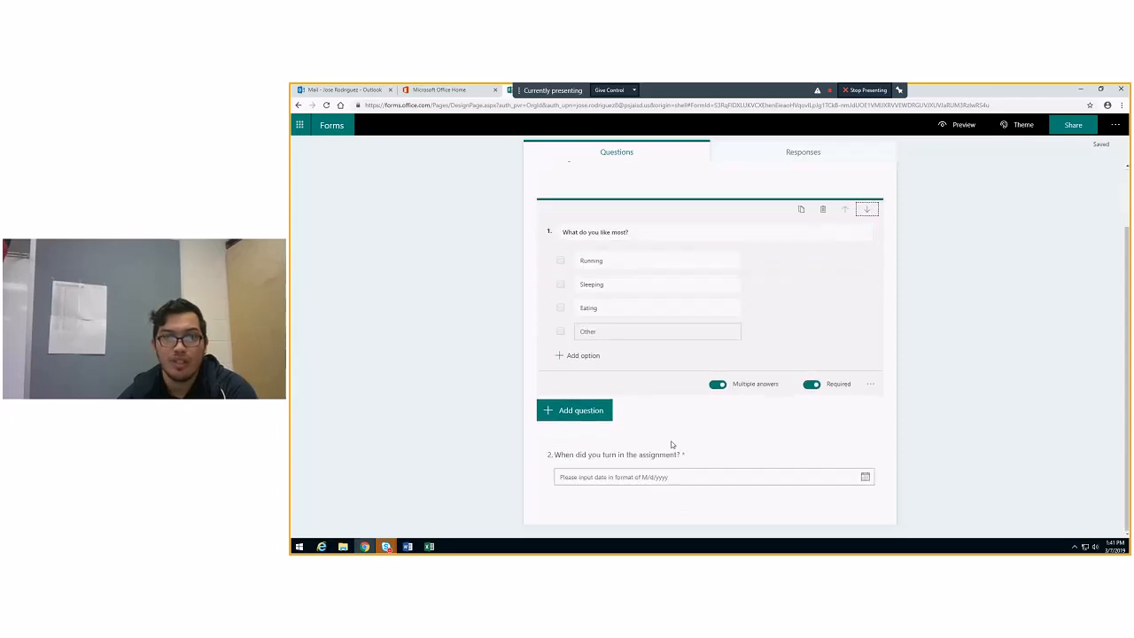
pyautogui.click(868, 210)
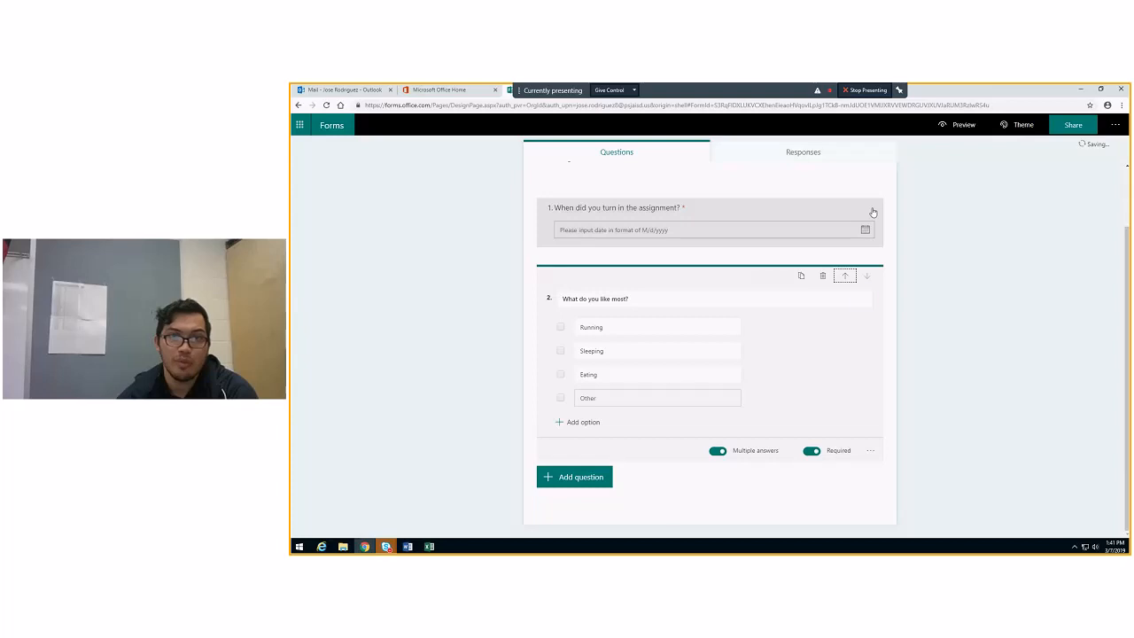
# Add a rating question reading "Do you you like school?" below the choice question
pyautogui.click(595, 478)
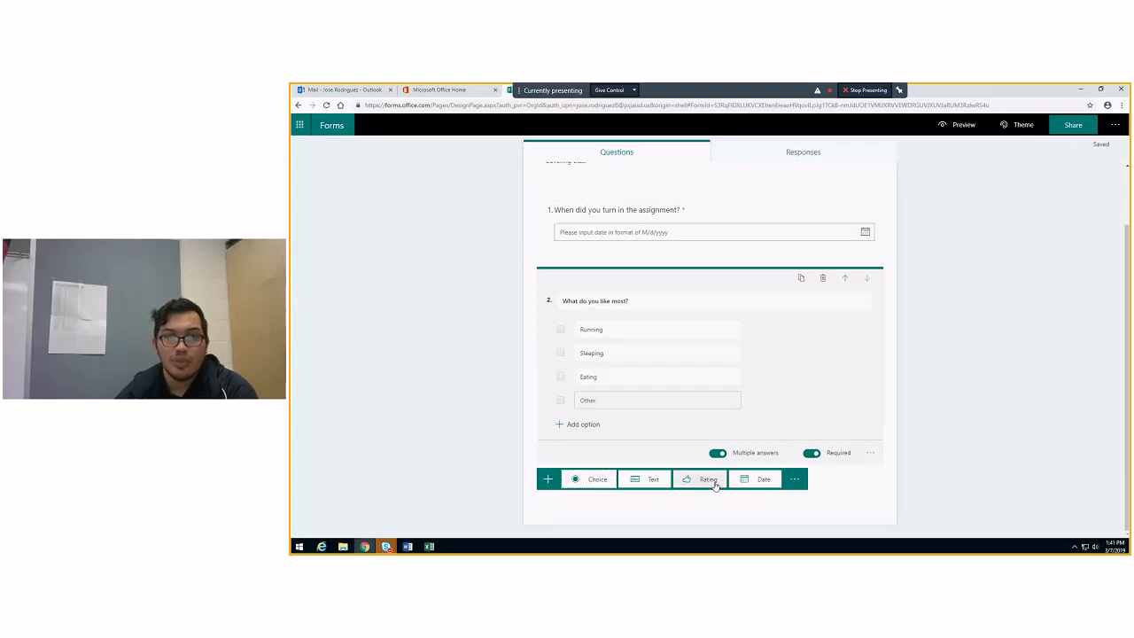
pyautogui.click(701, 481)
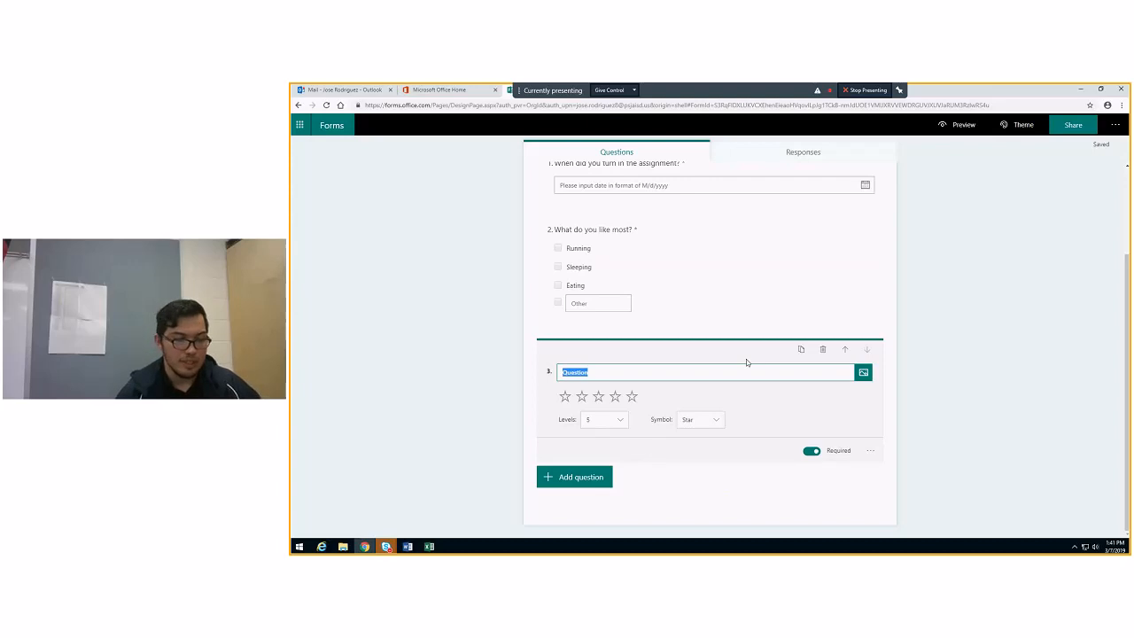
pyautogui.write('Do you you like school?')
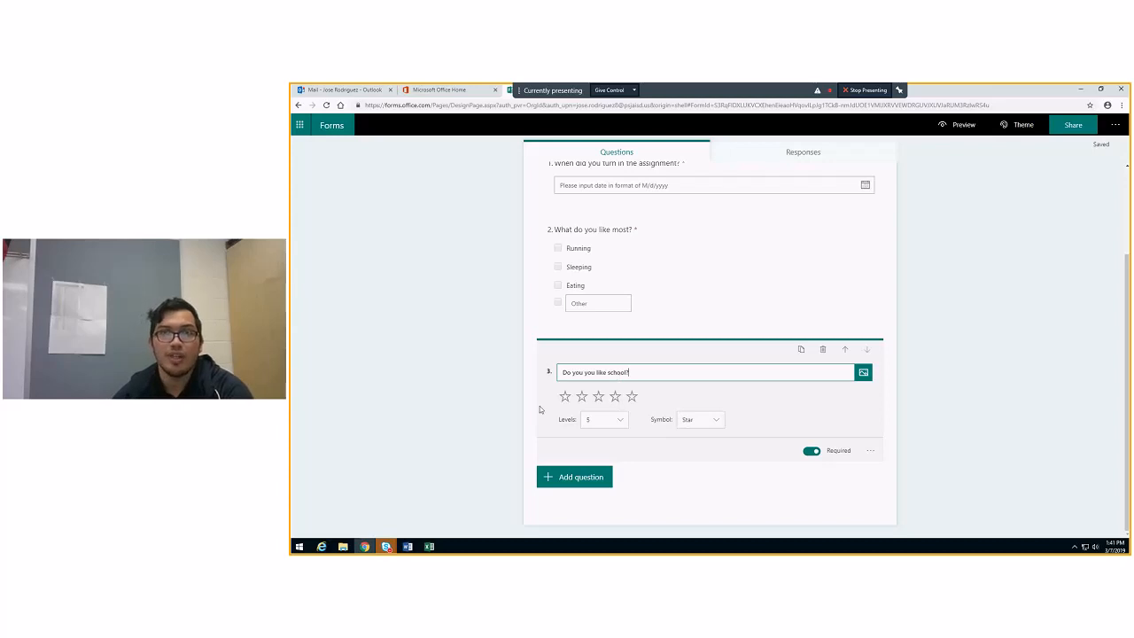
# Preview the Do Now form as a respondent, check the date question's calendar, and return to editing
pyautogui.scroll(3, 721, 374)
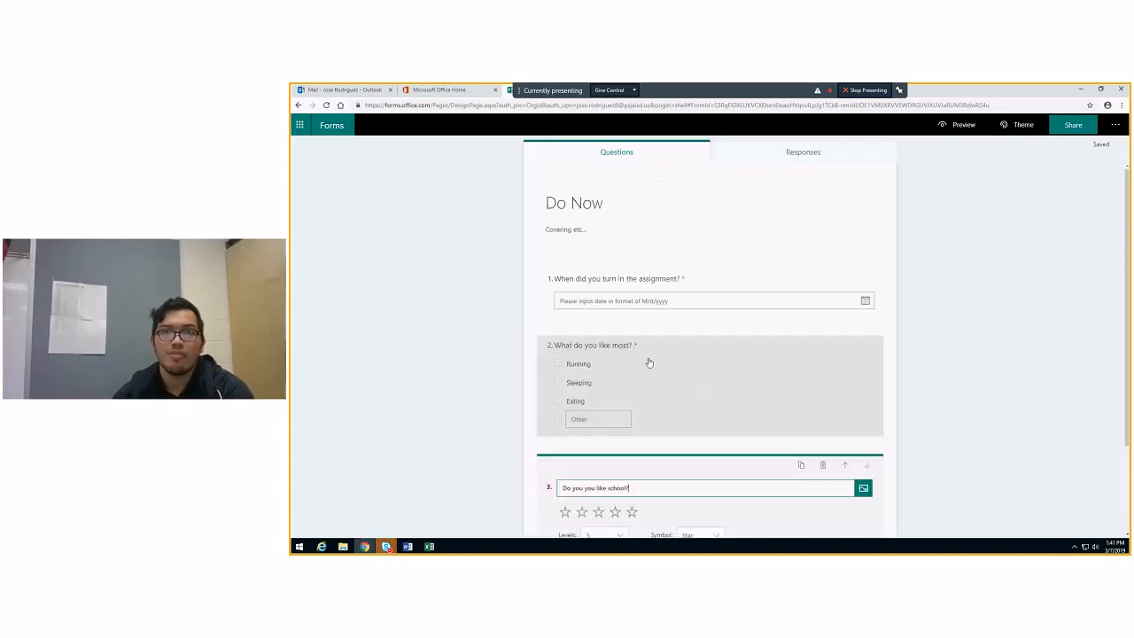
pyautogui.click(961, 129)
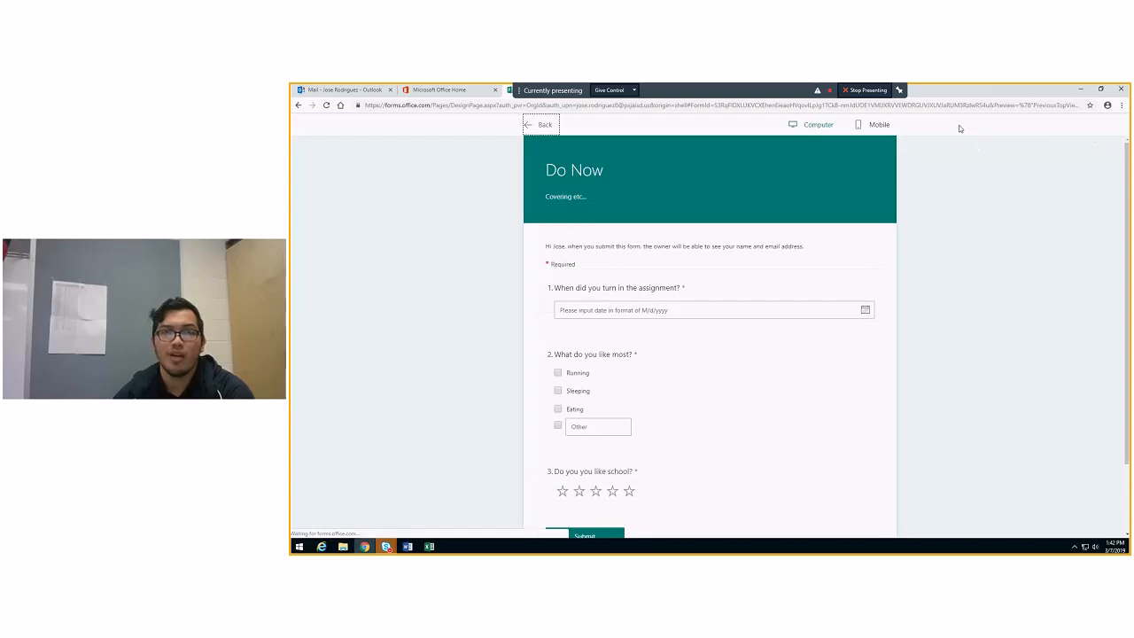
pyautogui.scroll(-1, 747, 377)
pyautogui.scroll(1, 729, 405)
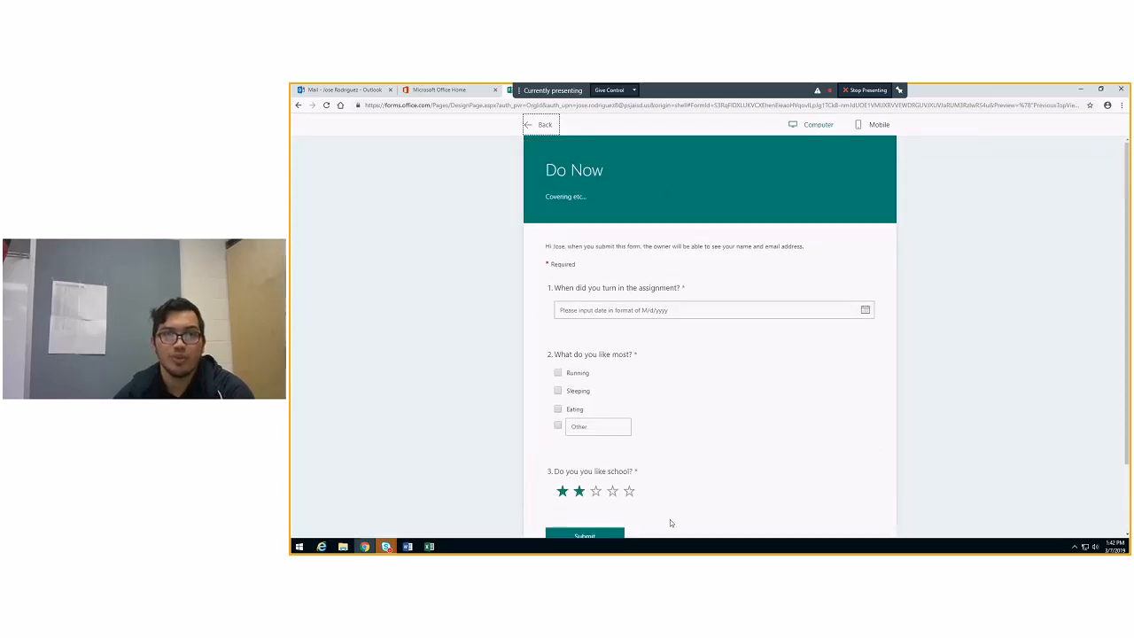
pyautogui.click(650, 311)
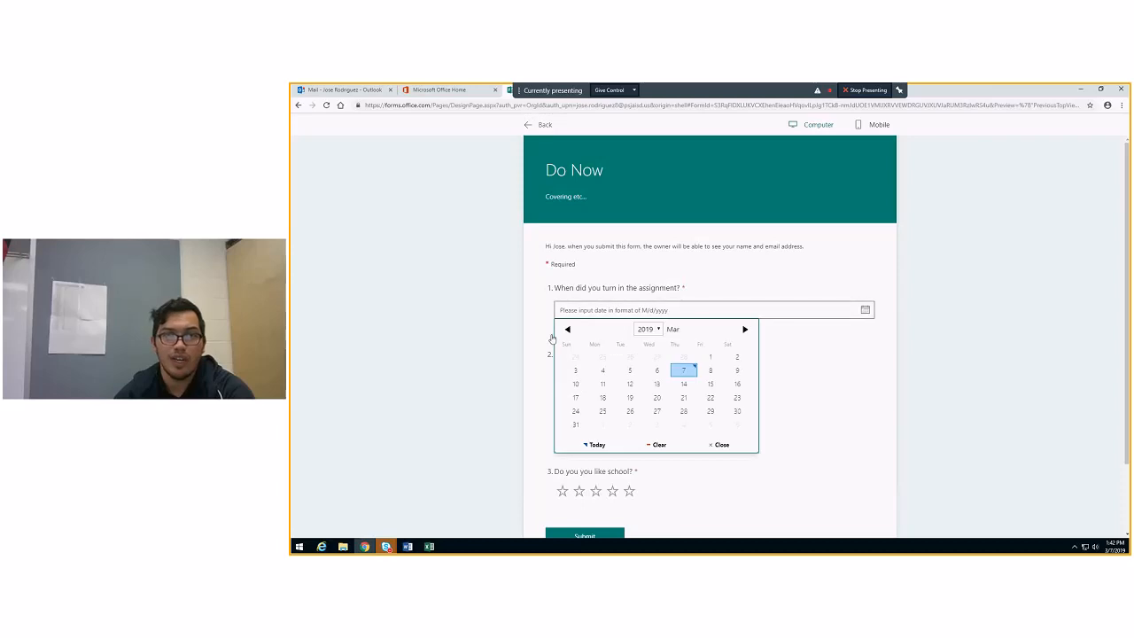
pyautogui.click(879, 412)
pyautogui.scroll(-1, 597, 457)
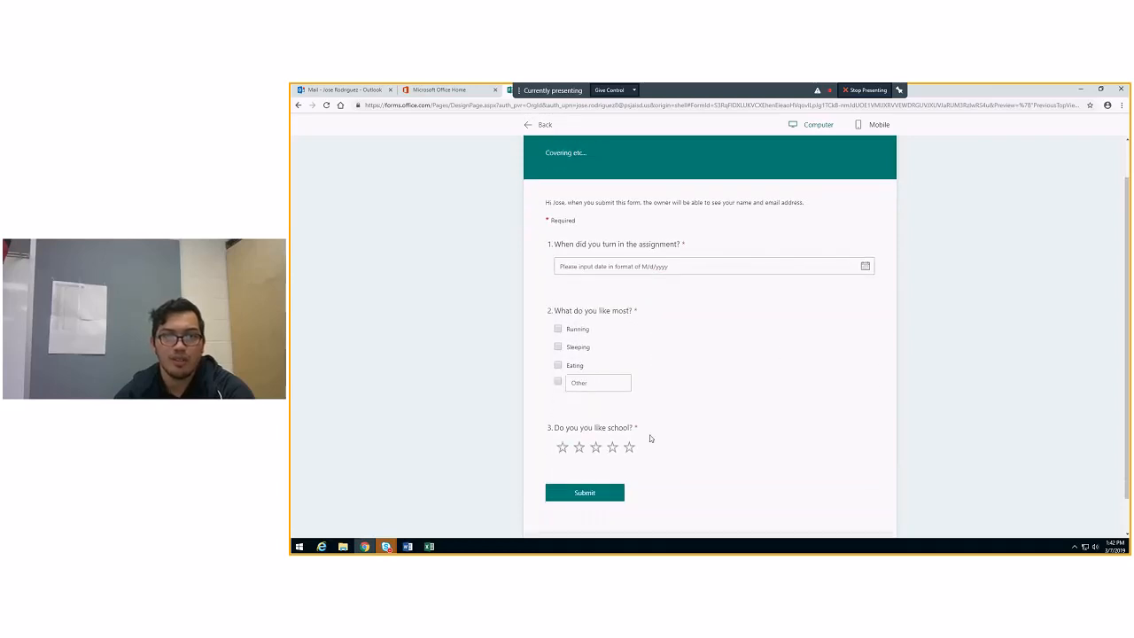
pyautogui.click(543, 124)
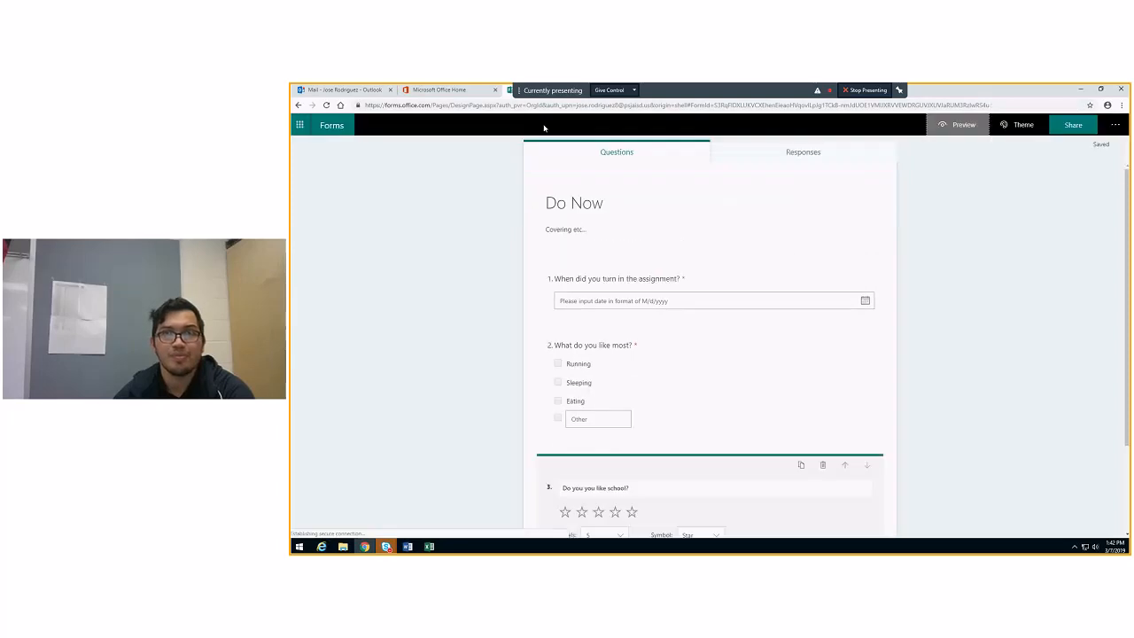
# Try several color and illustrated themes on the Do Now form and settle on the plain dark blue one
pyautogui.click(1025, 125)
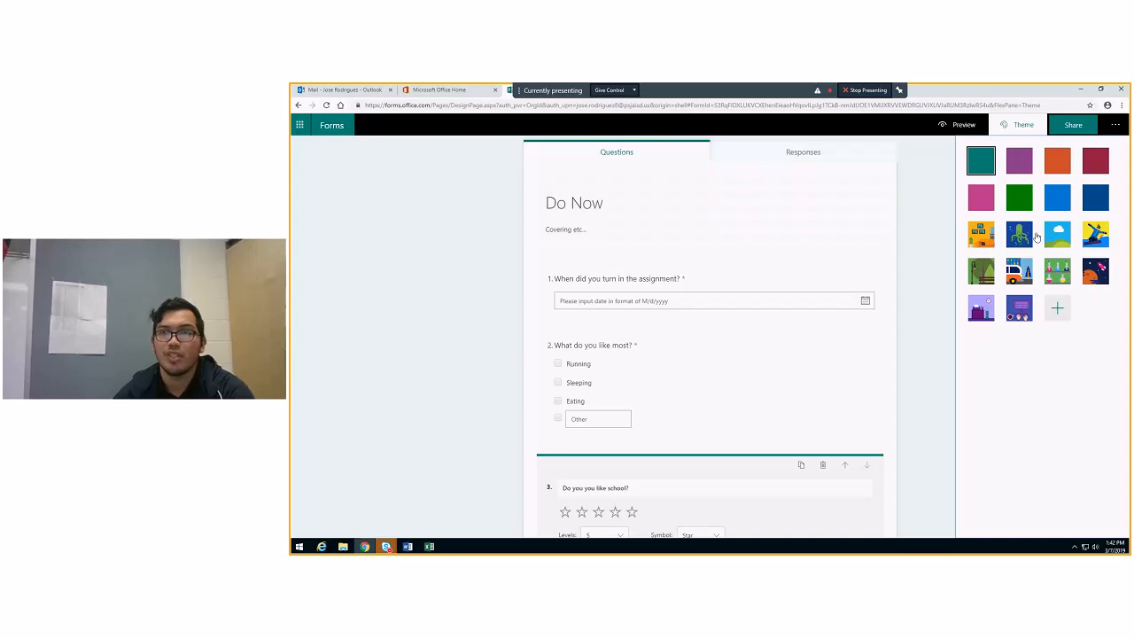
pyautogui.click(1095, 196)
pyautogui.click(1057, 196)
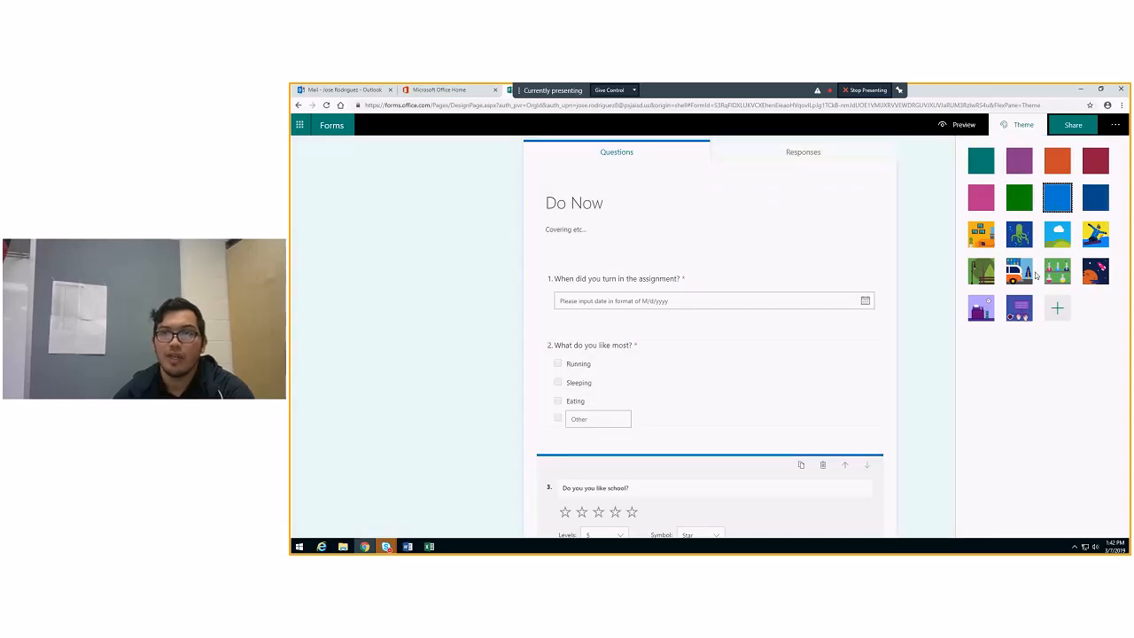
pyautogui.click(1030, 275)
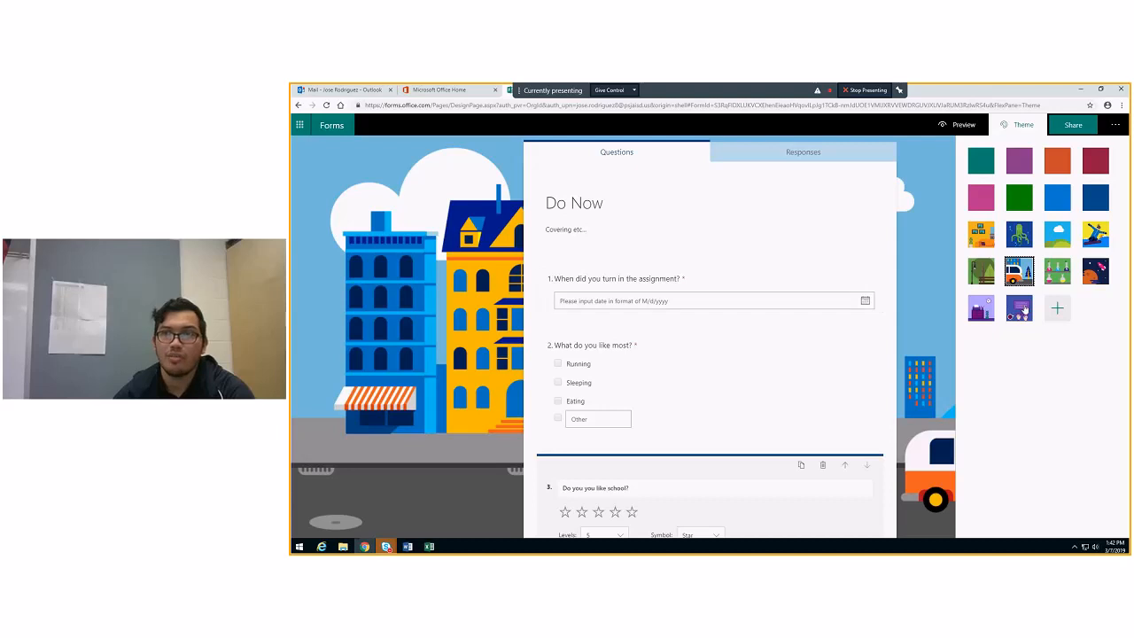
pyautogui.click(1026, 310)
pyautogui.click(1086, 269)
pyautogui.click(985, 272)
pyautogui.click(986, 239)
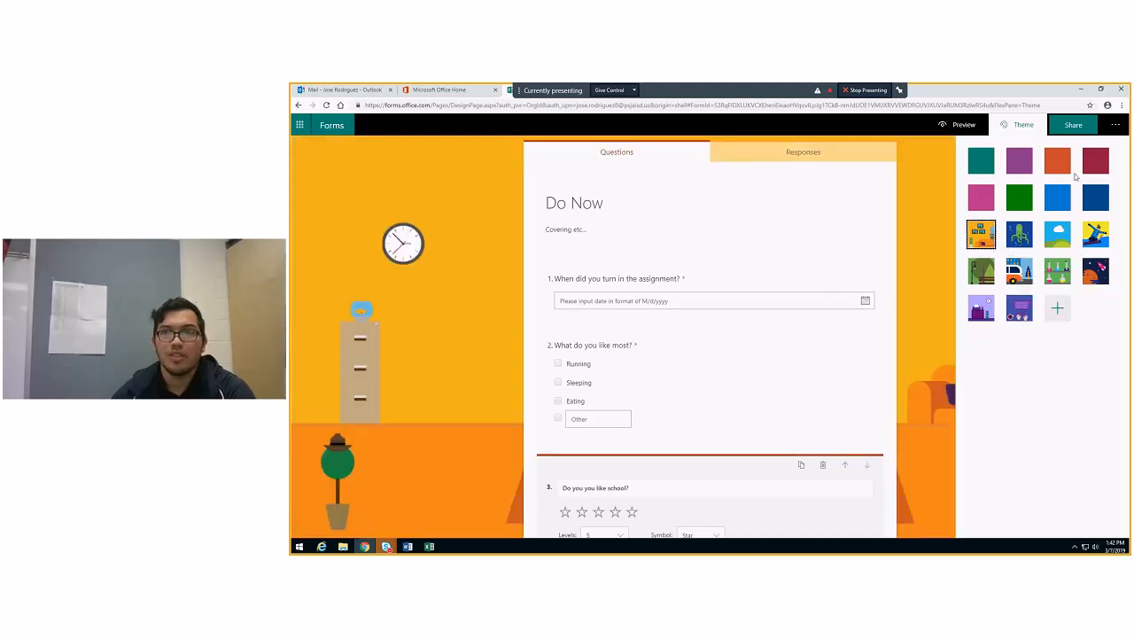
pyautogui.click(1097, 198)
# Return to the list of forms, open the "Google Forms" form and look through its questions
pyautogui.click(343, 129)
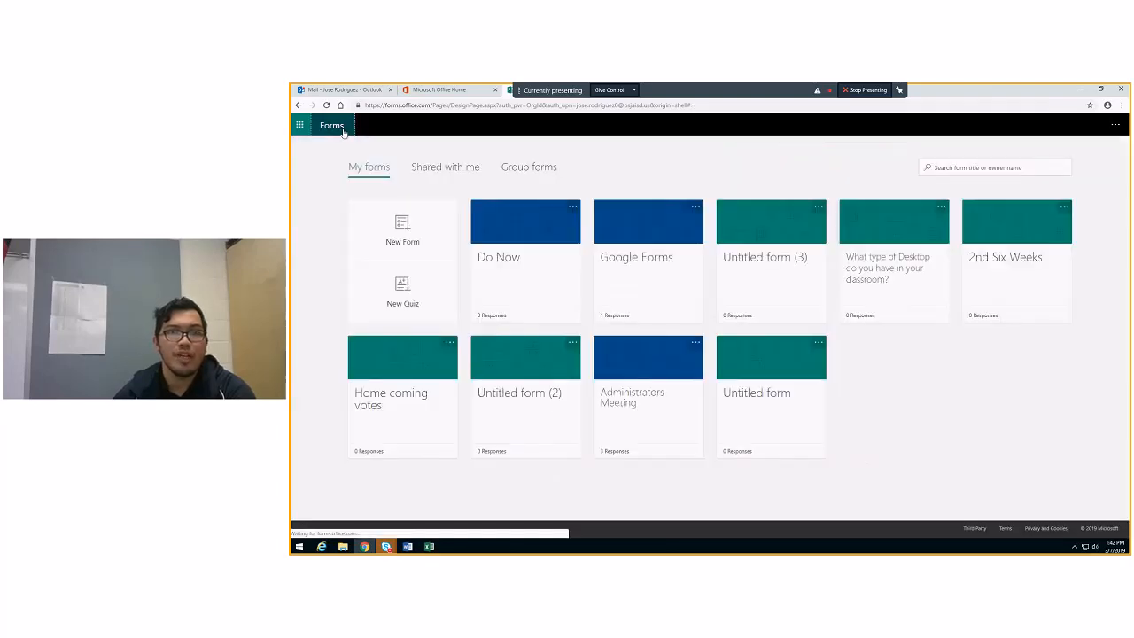
pyautogui.click(635, 262)
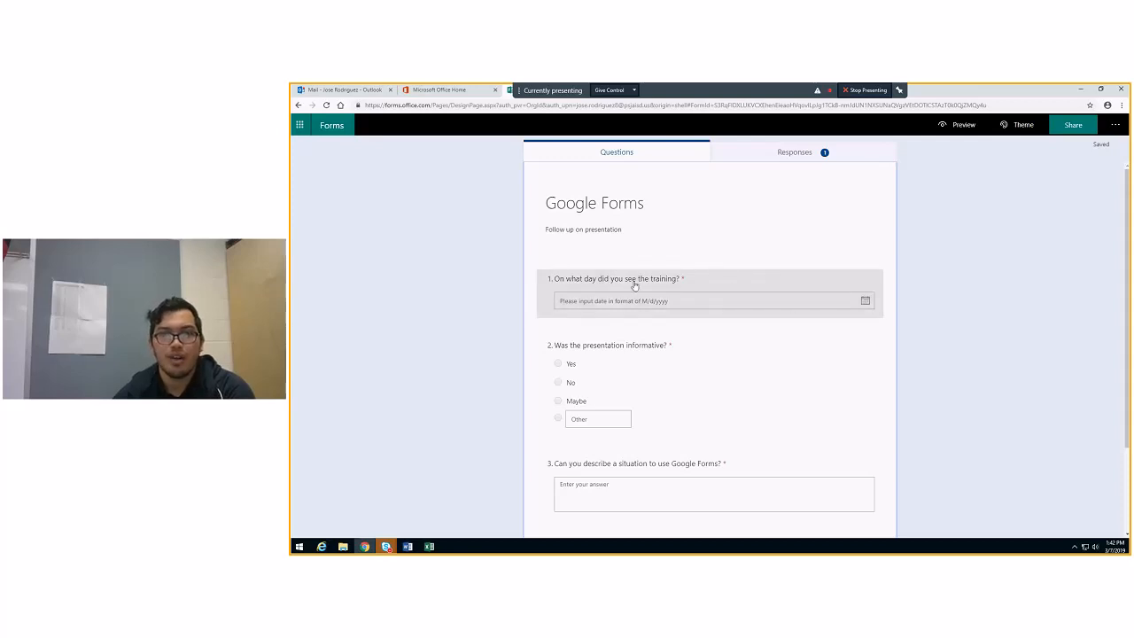
pyautogui.scroll(-2, 633, 281)
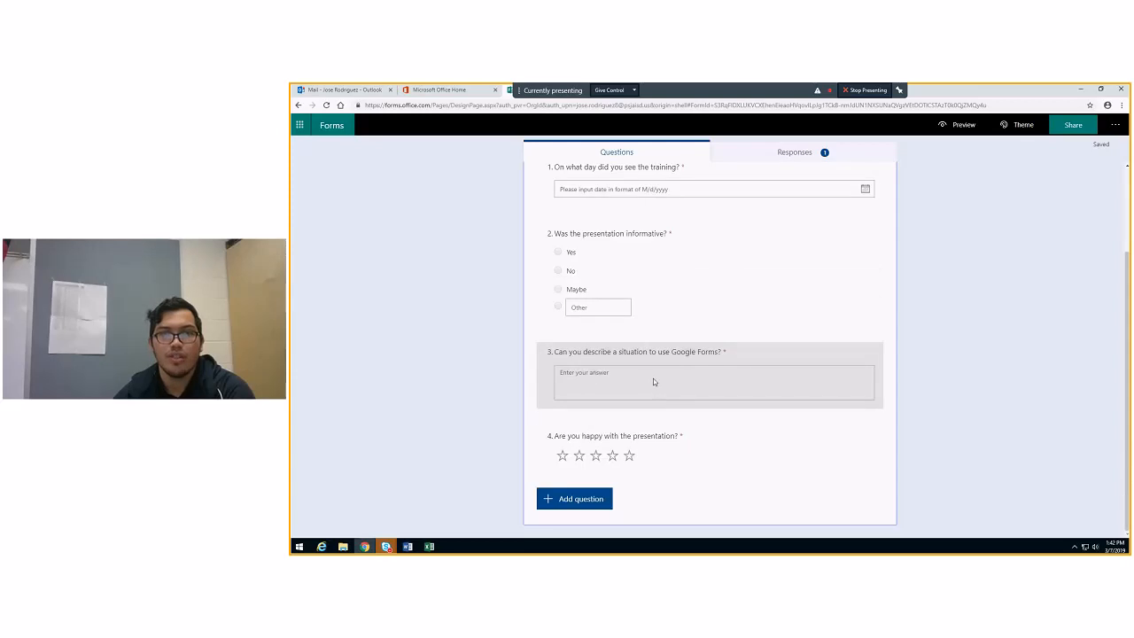
pyautogui.scroll(2, 653, 381)
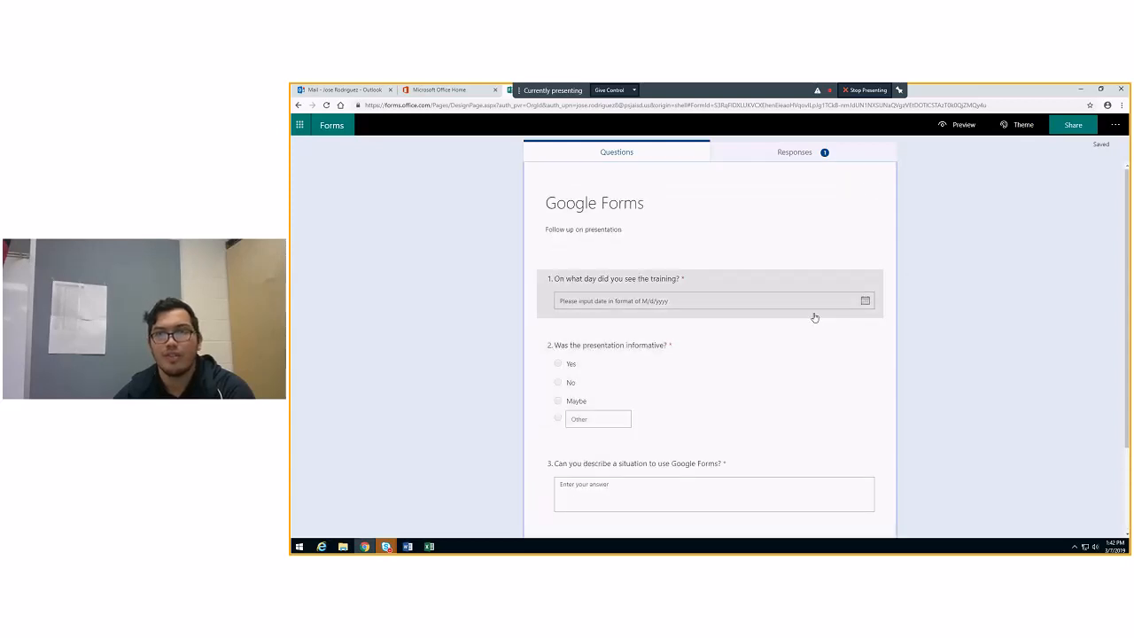
pyautogui.click(655, 304)
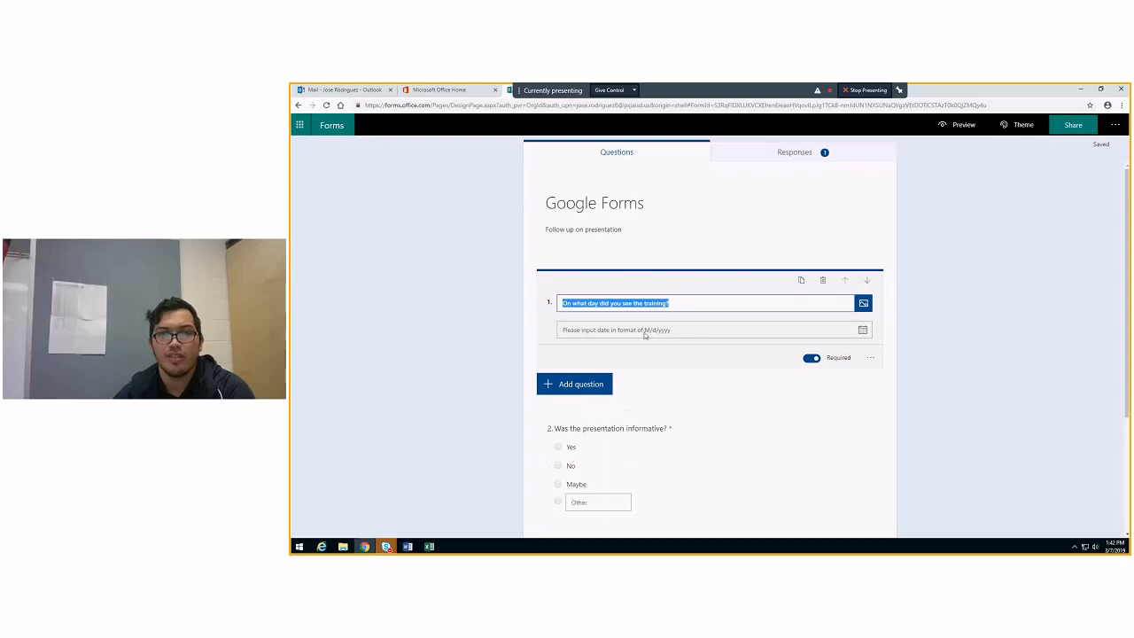
# Preview the Google Forms form as a respondent, enter 3/8/2019 as the training date and choose Maybe for the presentation question
pyautogui.click(962, 126)
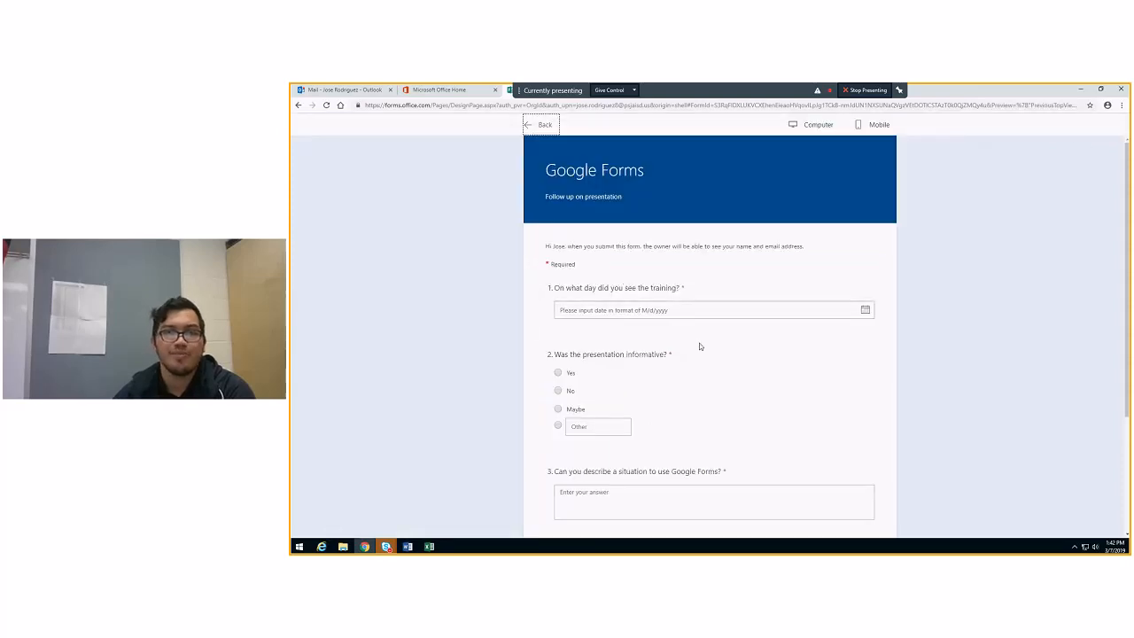
pyautogui.scroll(-2, 651, 270)
pyautogui.scroll(2, 651, 271)
pyautogui.click(689, 312)
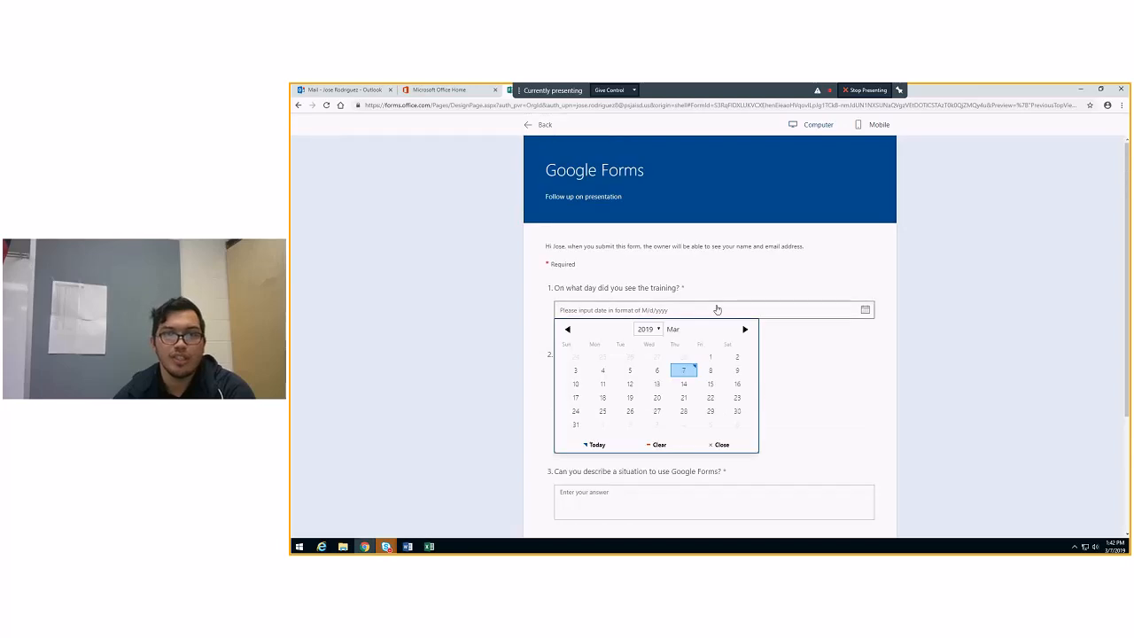
pyautogui.click(718, 373)
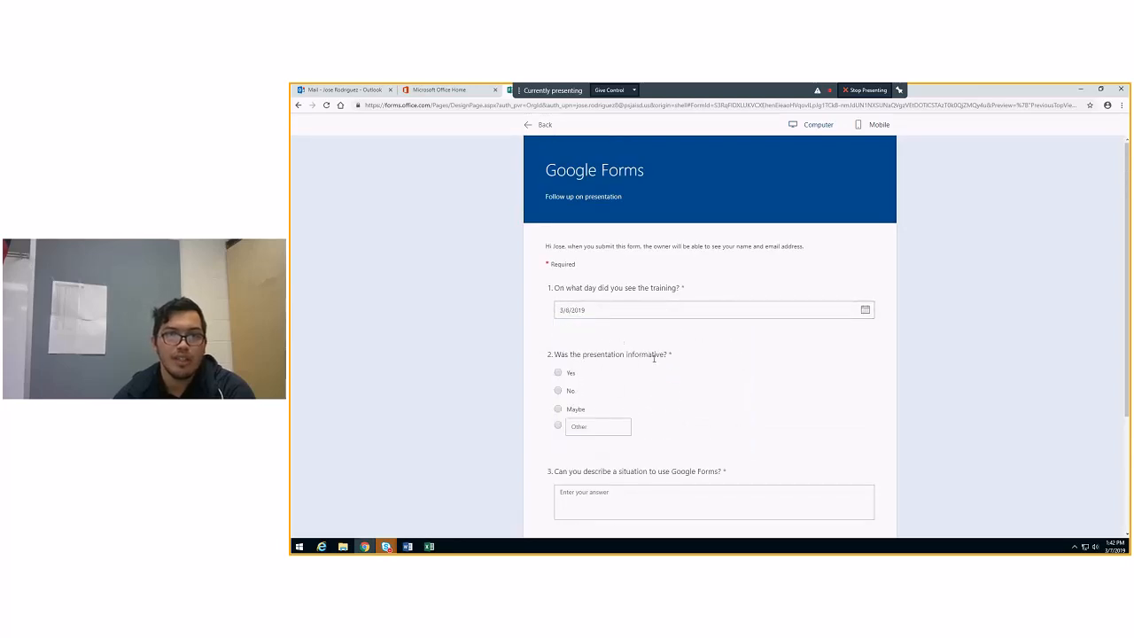
pyautogui.click(558, 409)
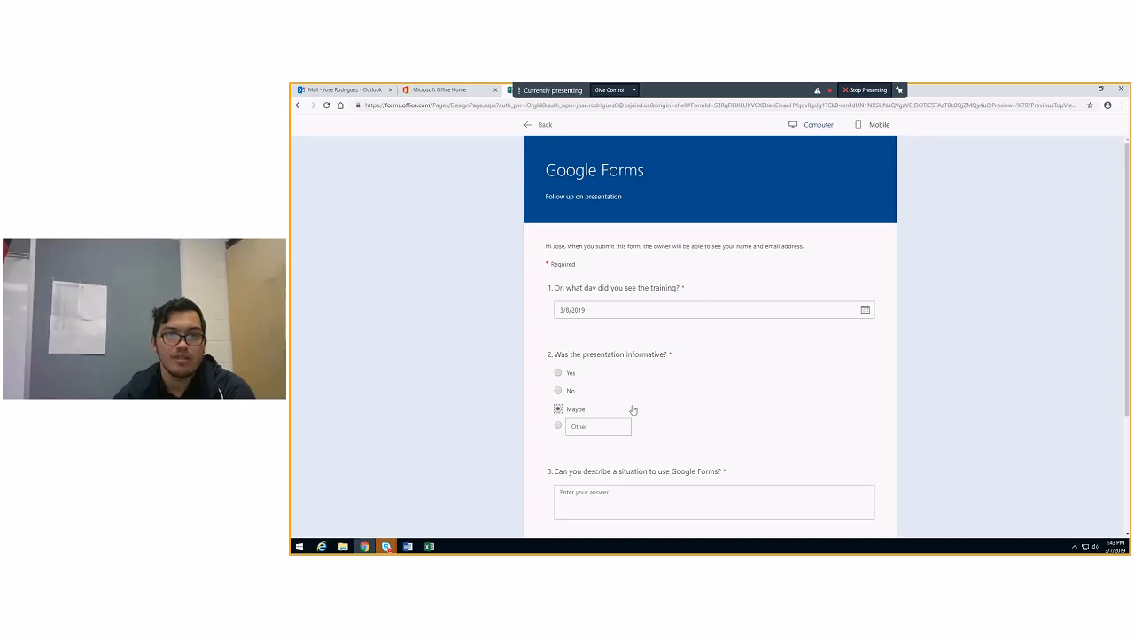
# Enter filler text for the Google Forms situation question, rate the presentation two stars and submit the response
pyautogui.scroll(-1, 667, 424)
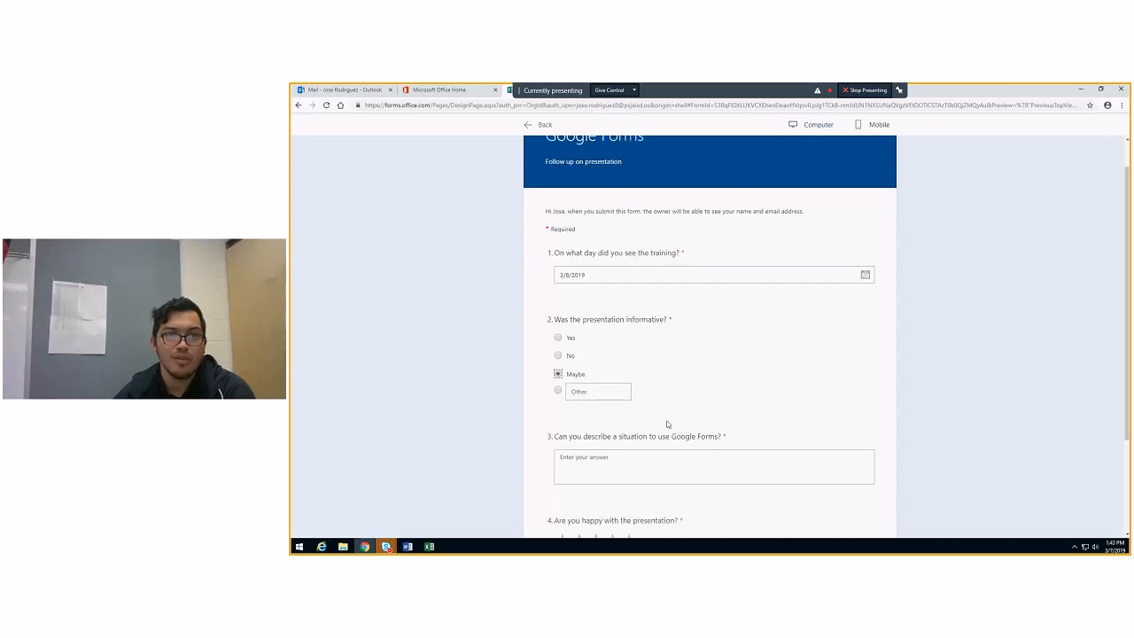
pyautogui.scroll(-2, 668, 424)
pyautogui.click(632, 372)
pyautogui.write('gsargarhmgs')
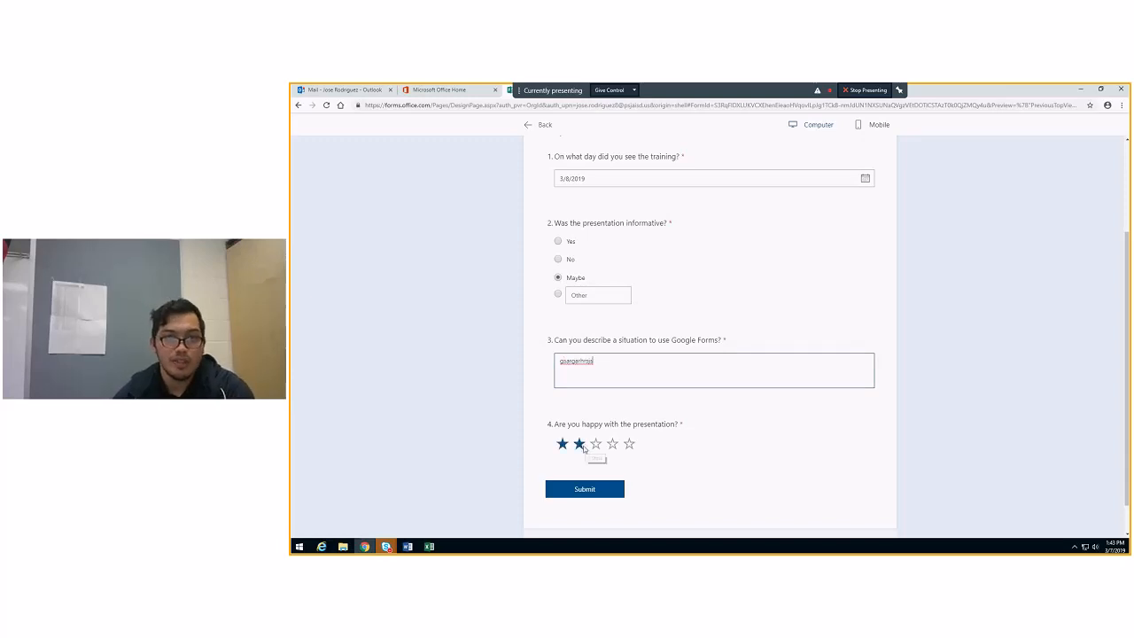
pyautogui.click(579, 443)
pyautogui.click(586, 489)
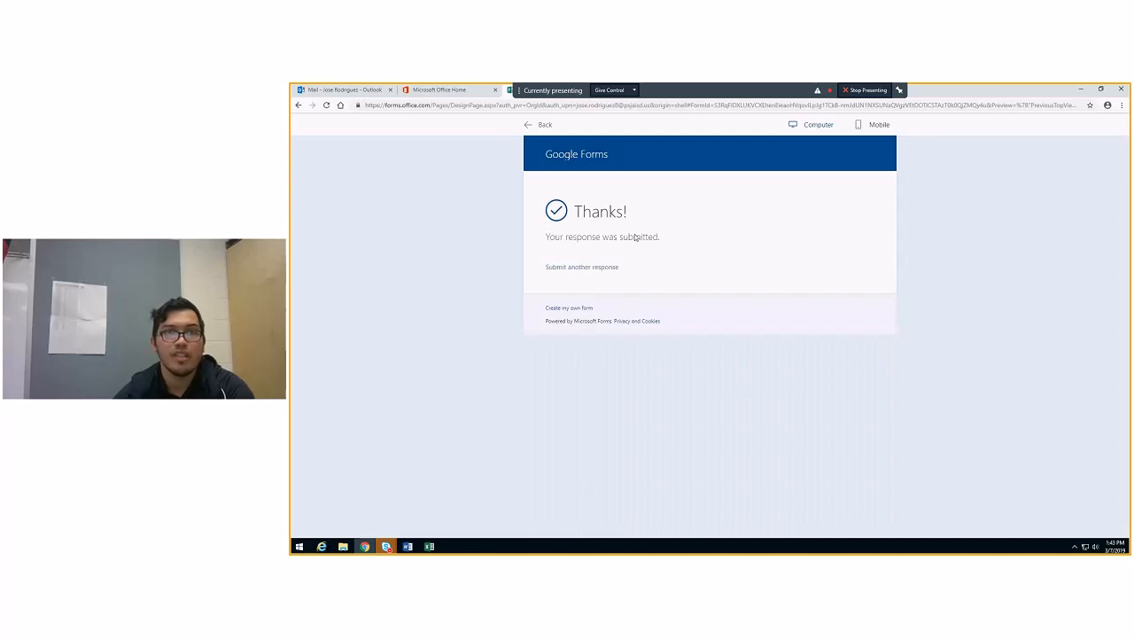
# Return from the preview to the form editor and examine the summary of collected responses
pyautogui.click(540, 124)
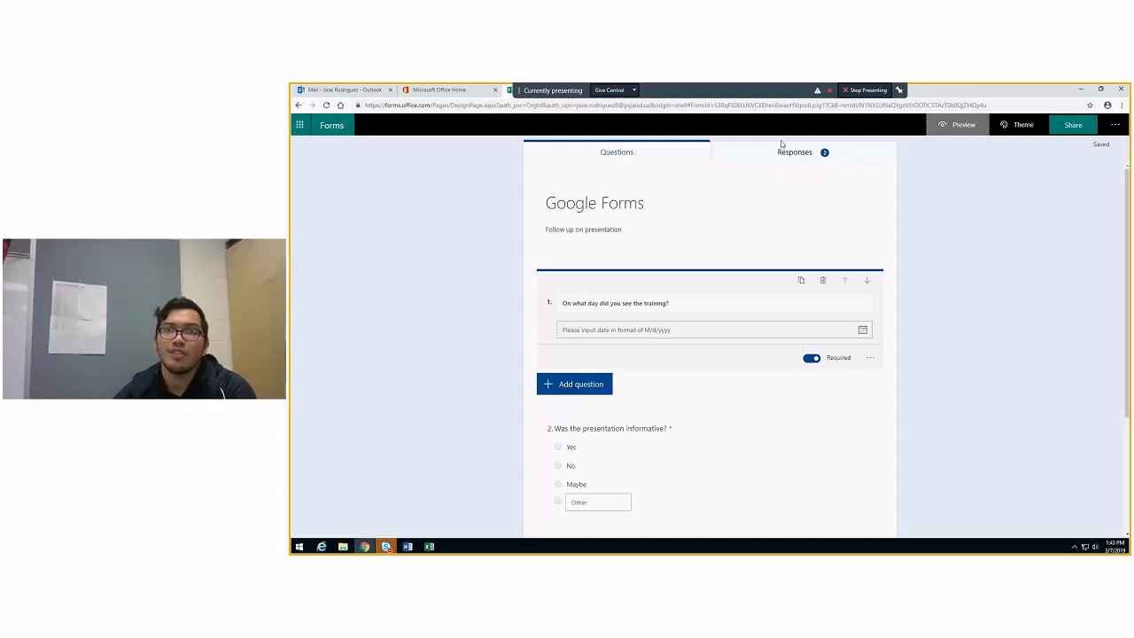
pyautogui.click(807, 152)
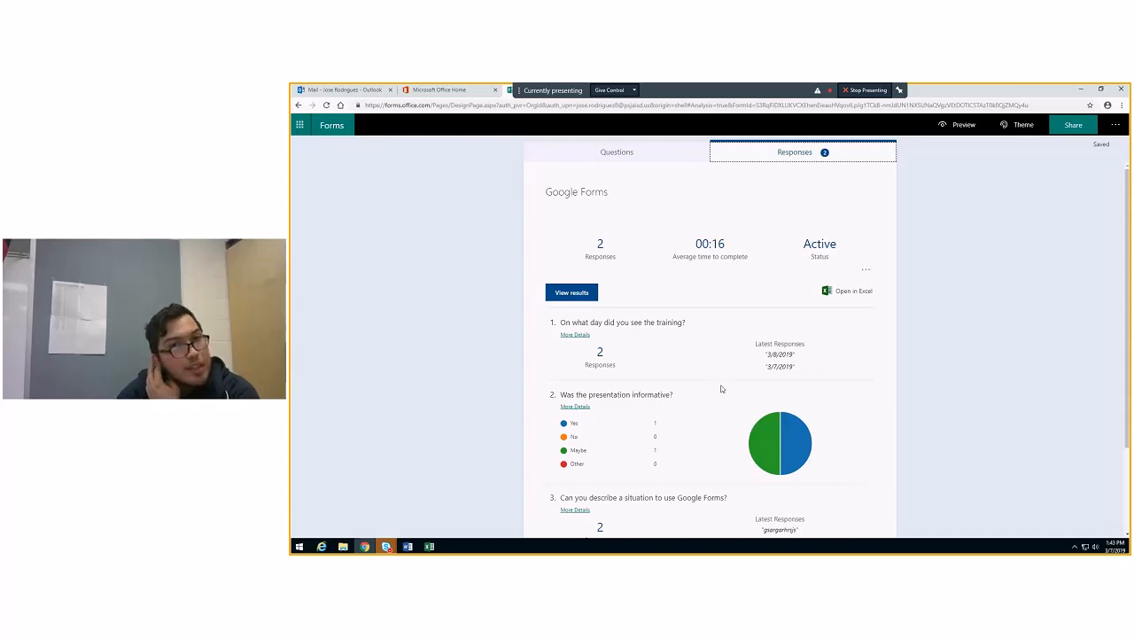
pyautogui.scroll(-1, 721, 388)
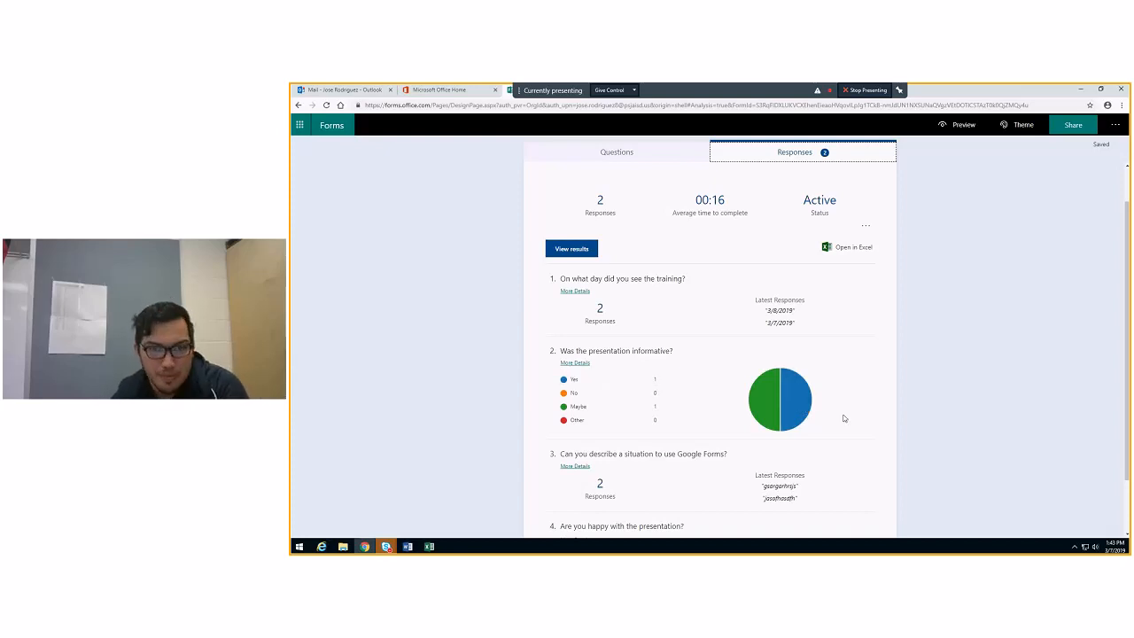
pyautogui.moveTo(767, 400)
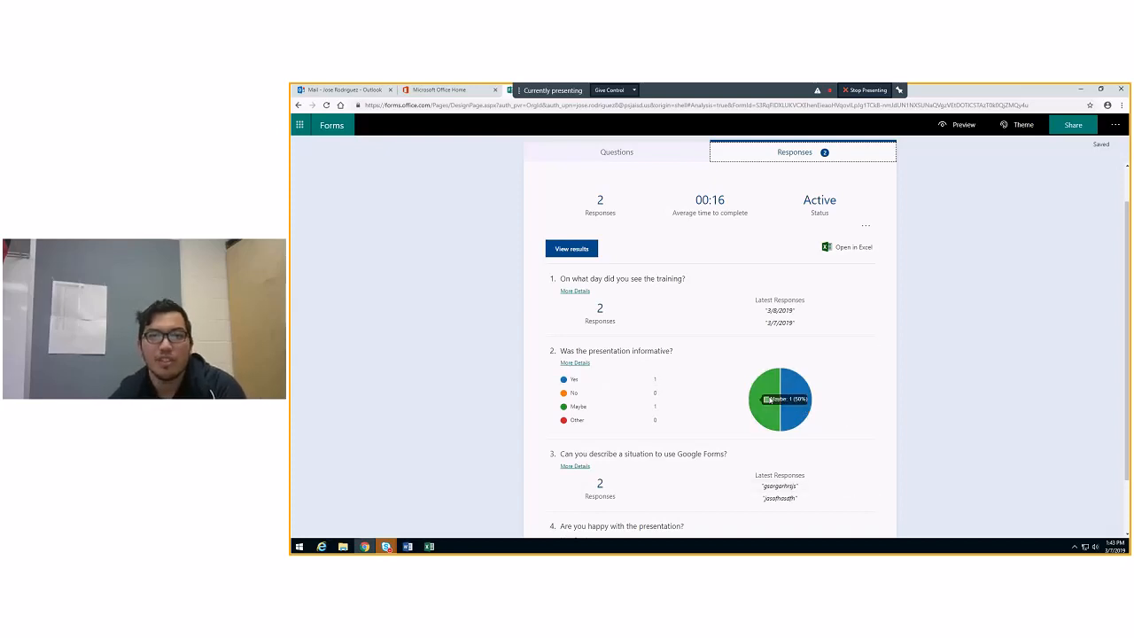
# View the individual results, look through the second responder's answers and return to the first responder's answers
pyautogui.click(576, 250)
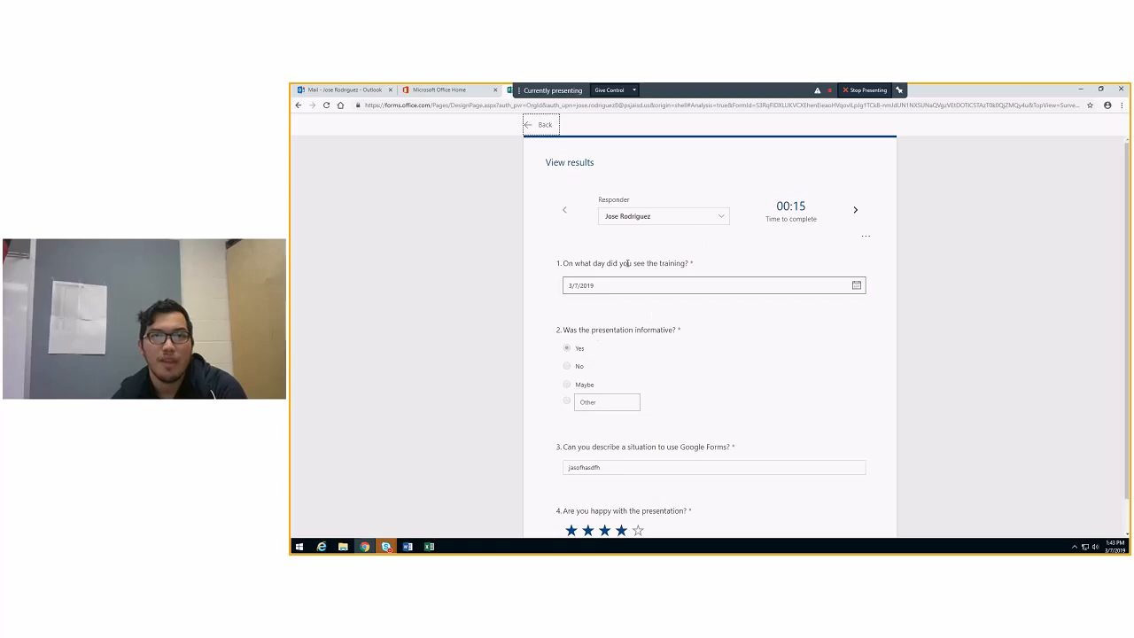
pyautogui.scroll(-1, 696, 266)
pyautogui.click(725, 185)
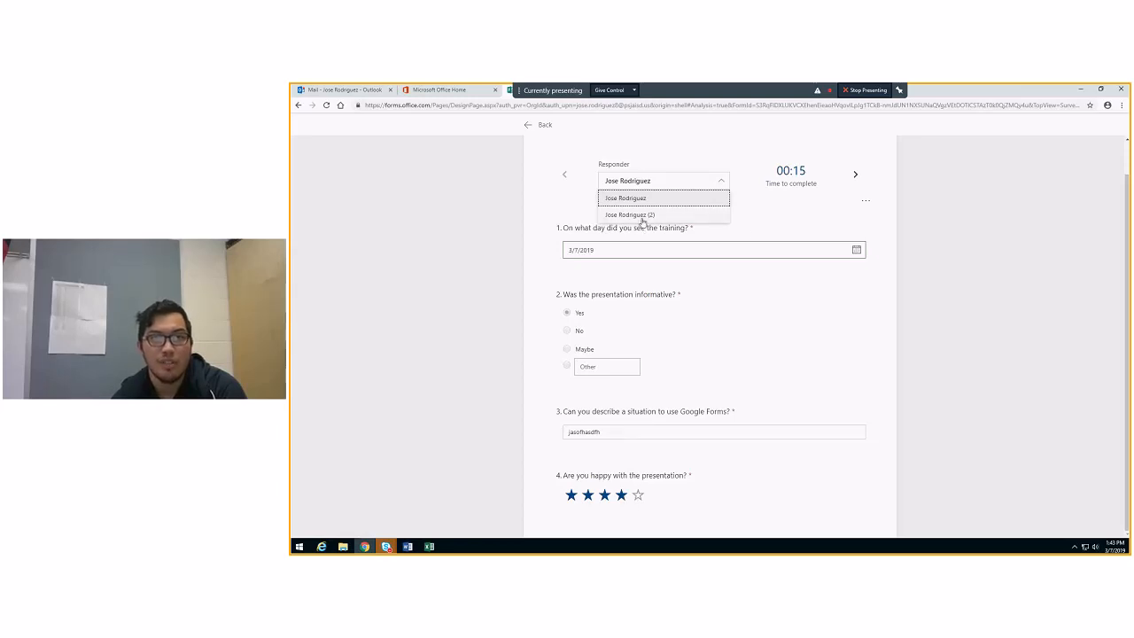
pyautogui.click(638, 216)
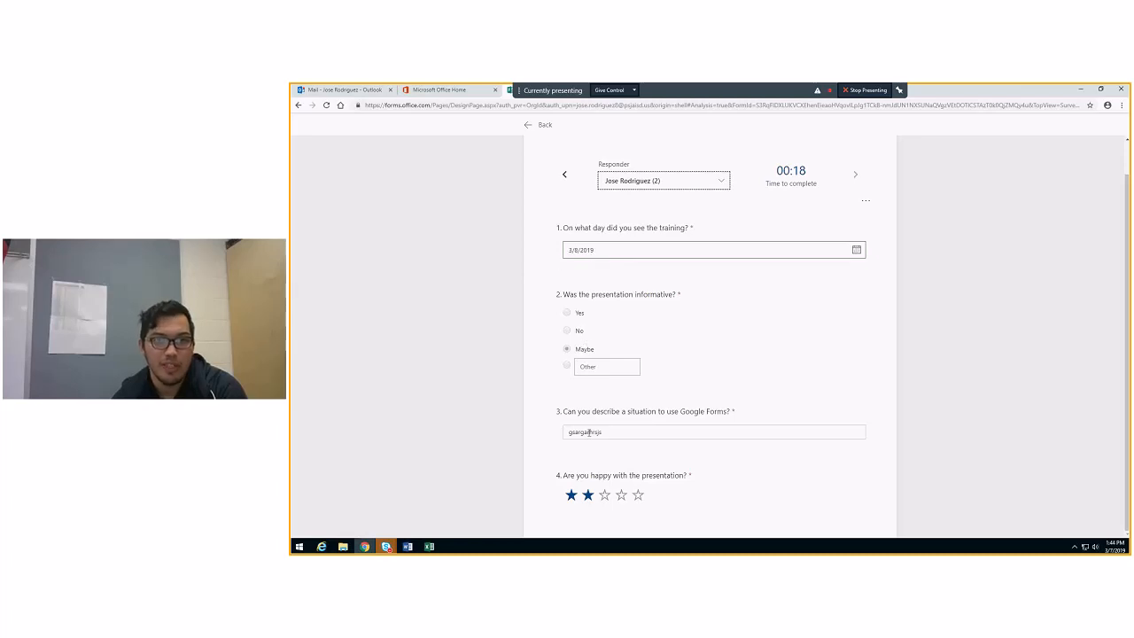
pyautogui.scroll(1, 695, 393)
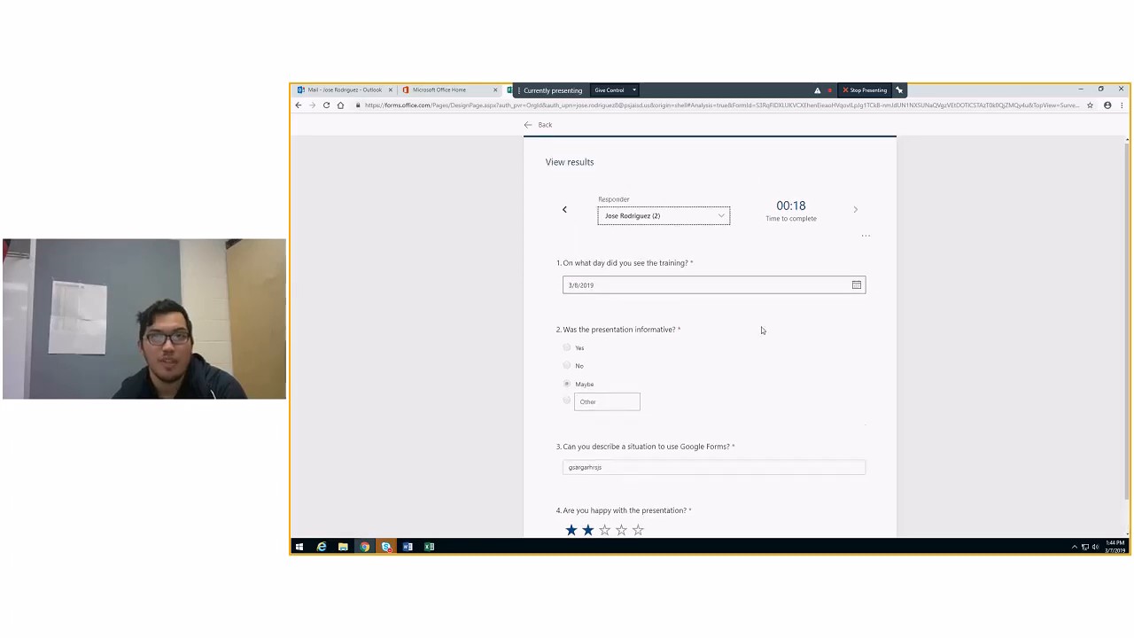
pyautogui.click(723, 220)
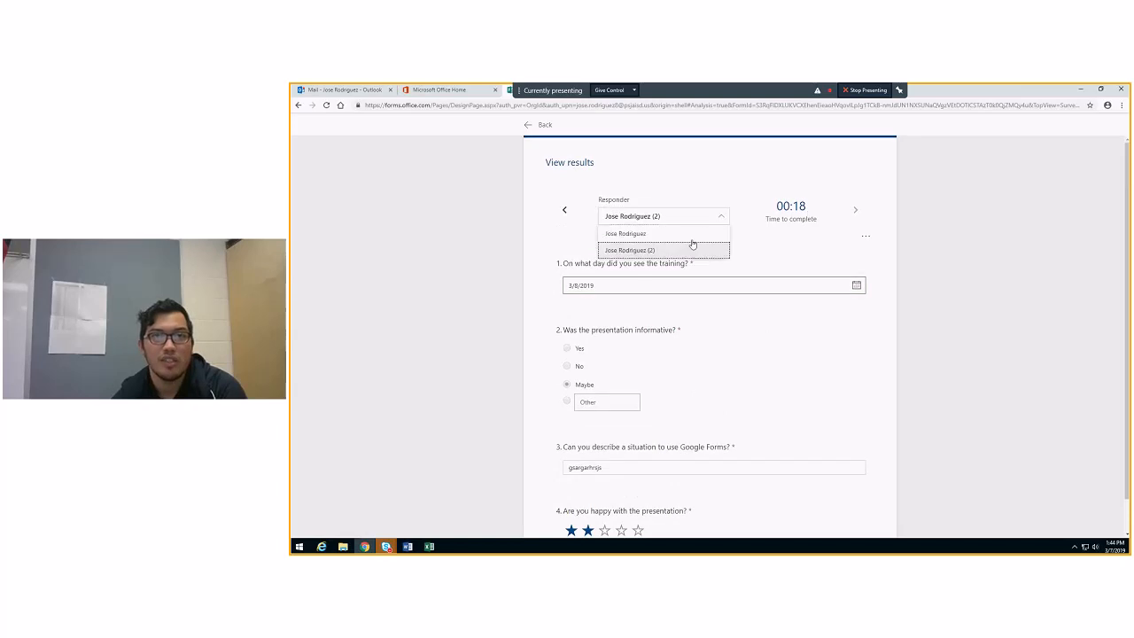
pyautogui.click(663, 235)
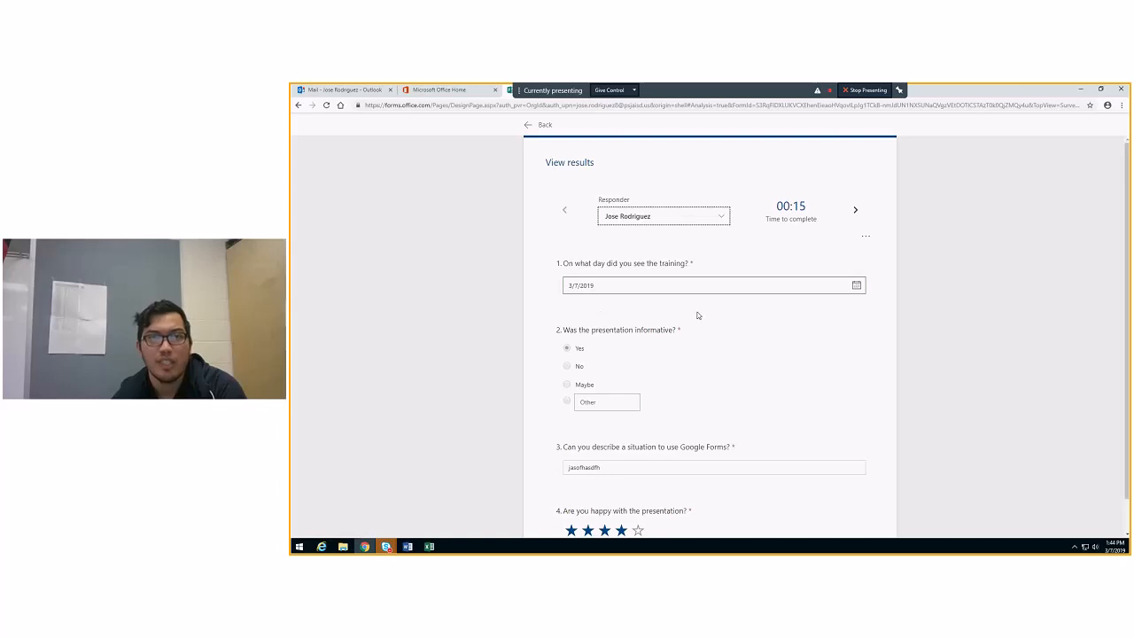
# Go back to the response summary and look over the answers and chart for each question
pyautogui.click(537, 125)
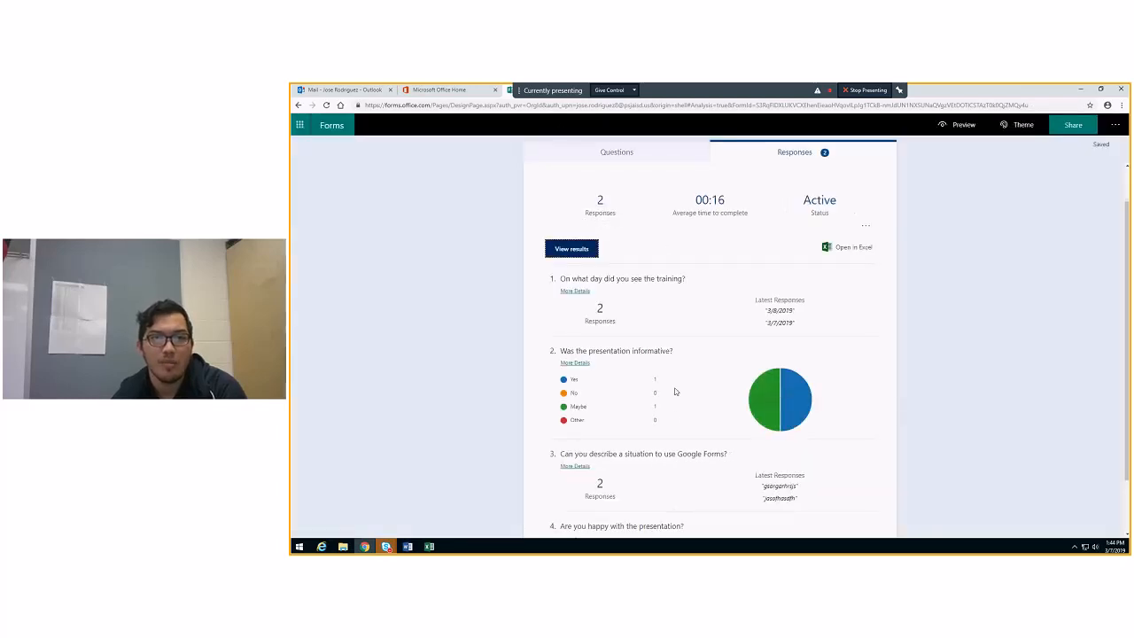
pyautogui.moveTo(572, 382)
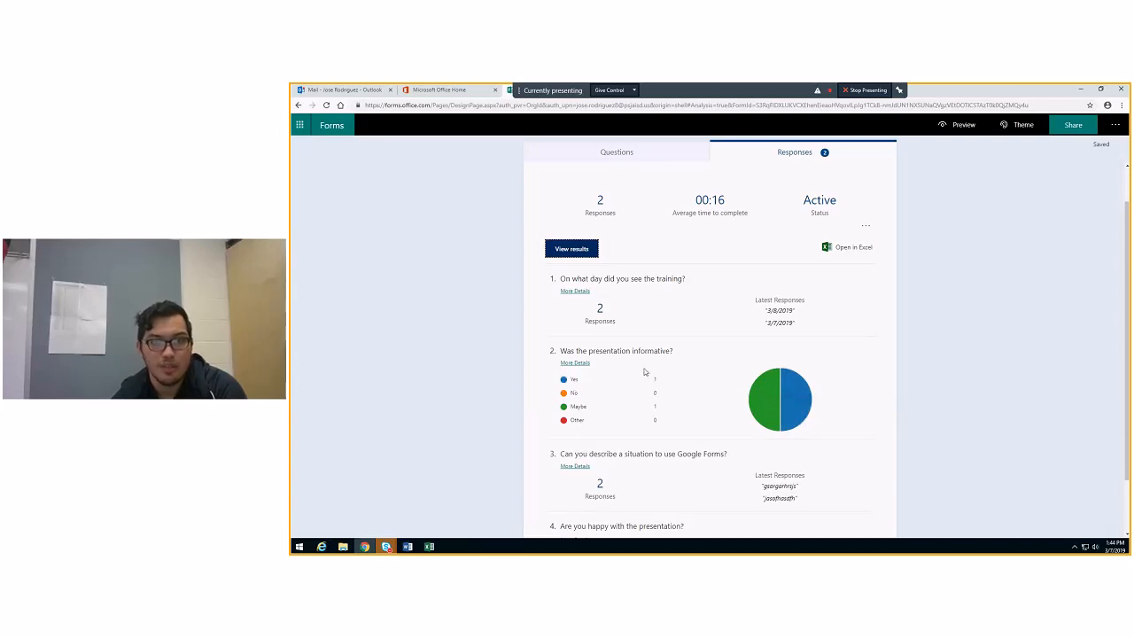
pyautogui.moveTo(614, 381)
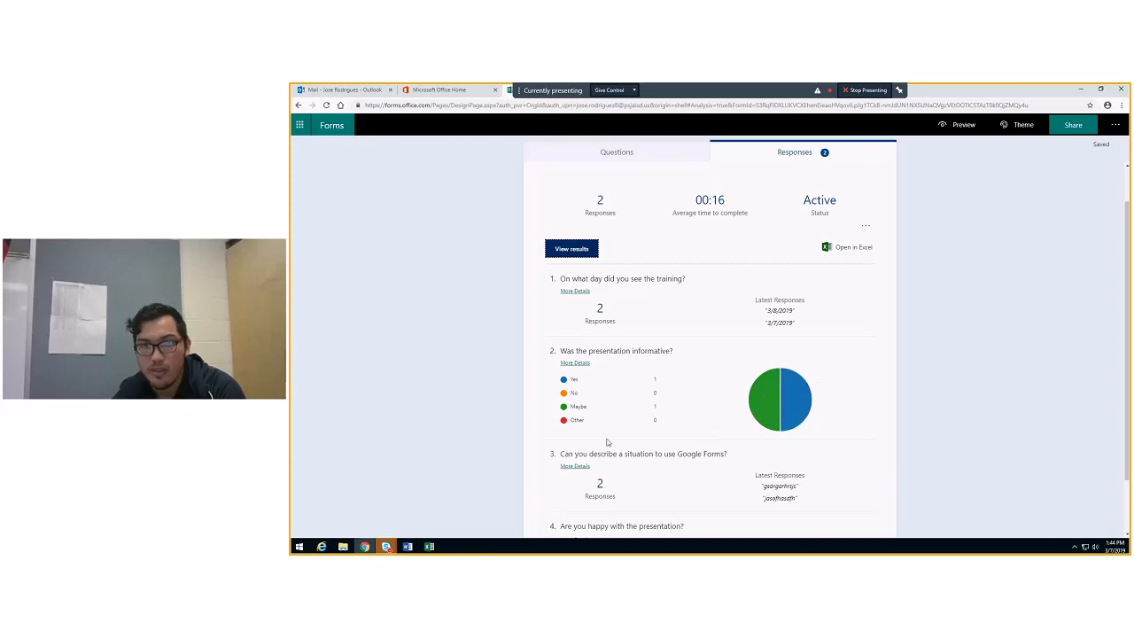
pyautogui.scroll(-1, 611, 445)
pyautogui.scroll(3, 618, 438)
# Return to the form's questions and copy its response link for people in the organization
pyautogui.click(616, 153)
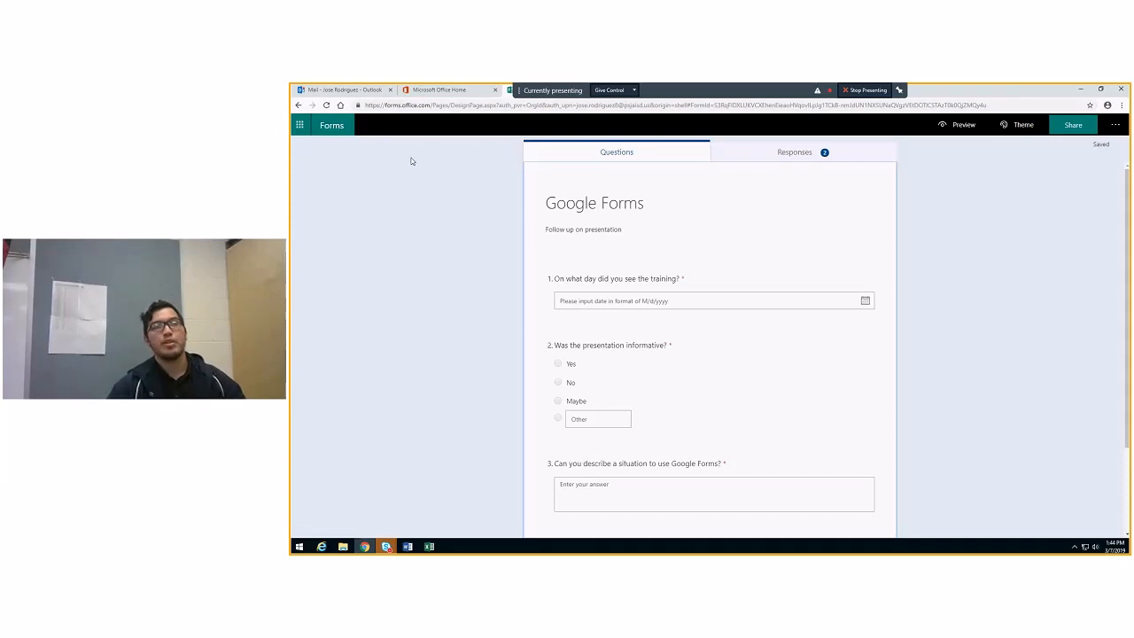
pyautogui.click(1069, 127)
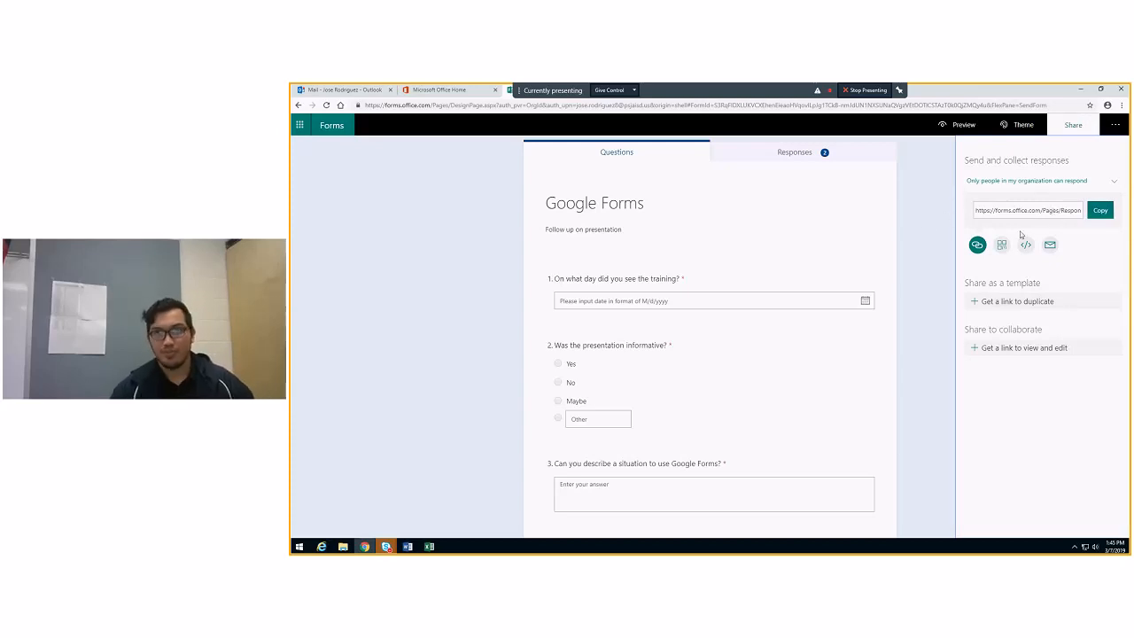
pyautogui.click(1101, 211)
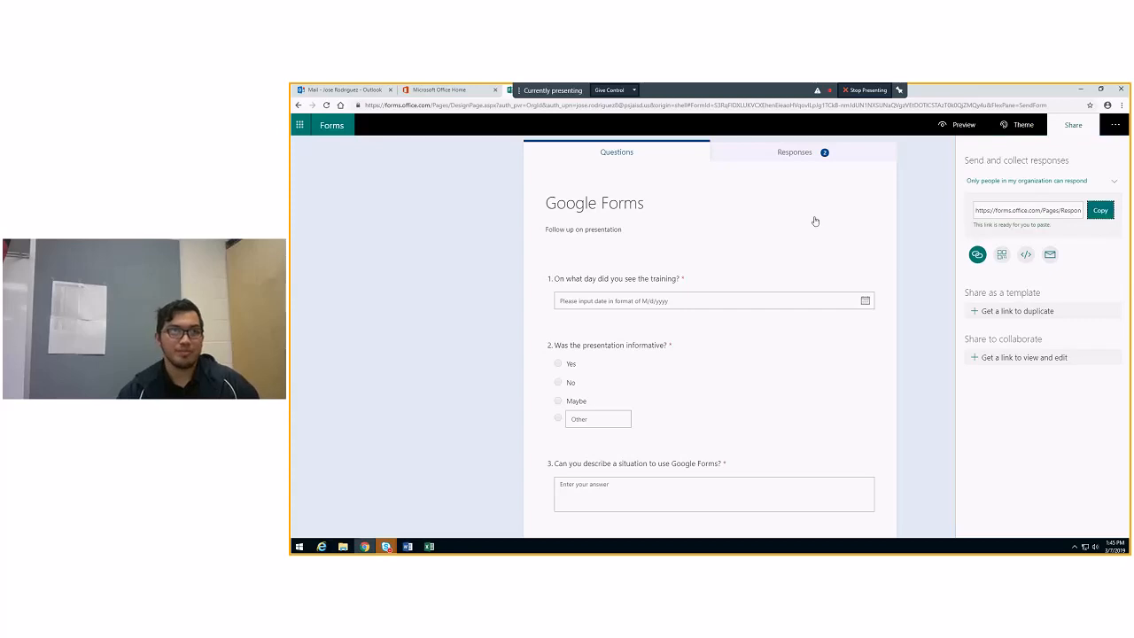
# Switch to Outlook and start a new message, ready for entering its recipient
pyautogui.click(339, 92)
pyautogui.click(705, 315)
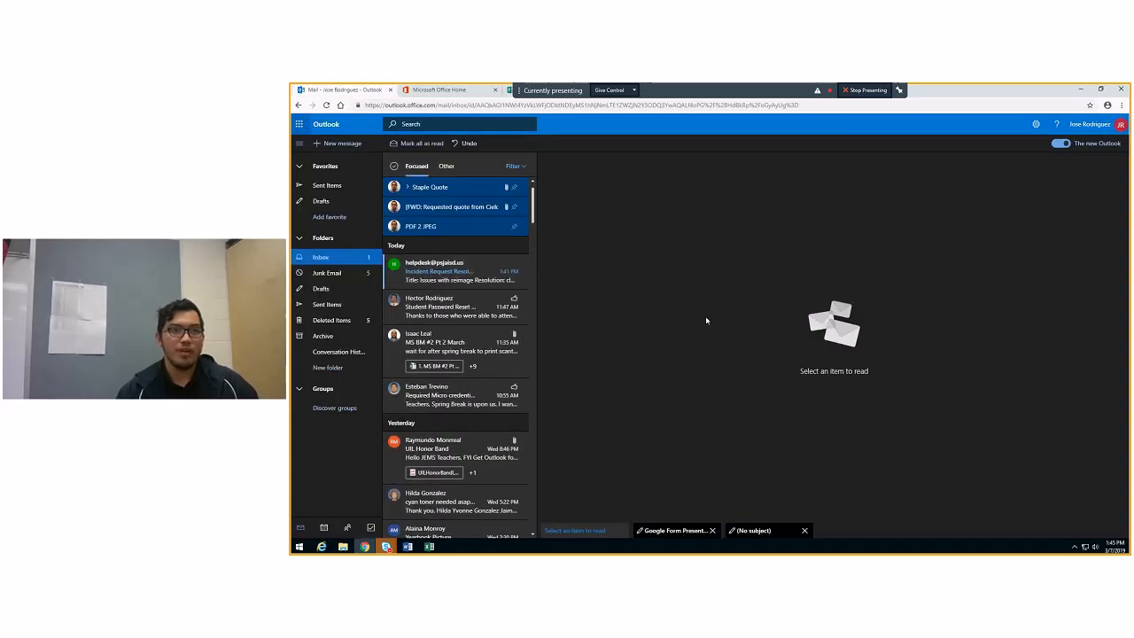
pyautogui.click(330, 143)
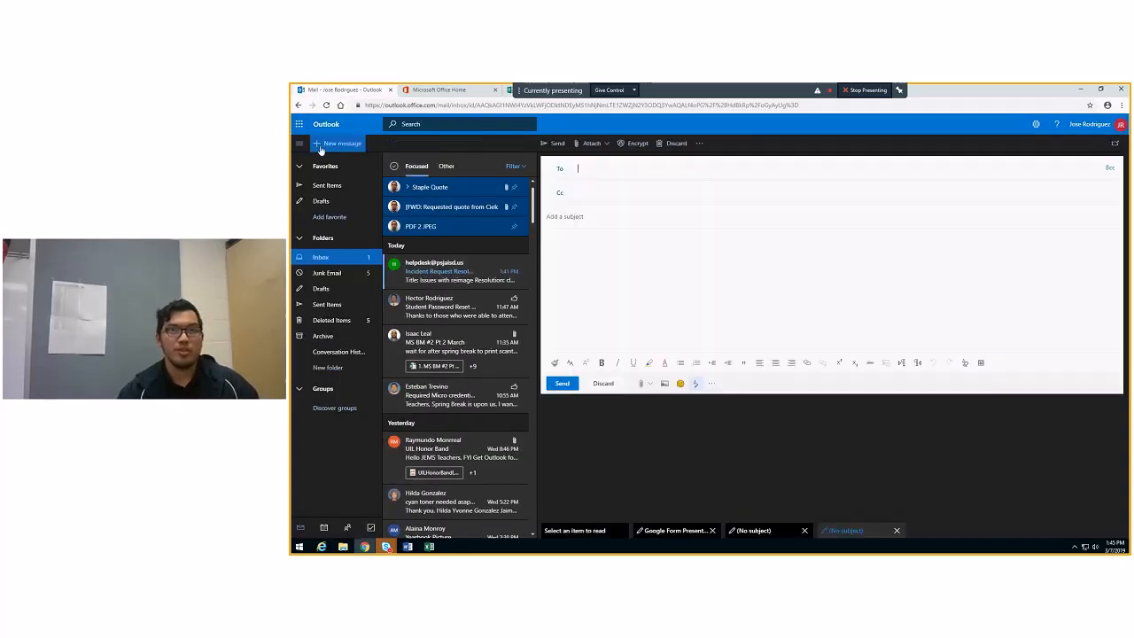
pyautogui.click(601, 170)
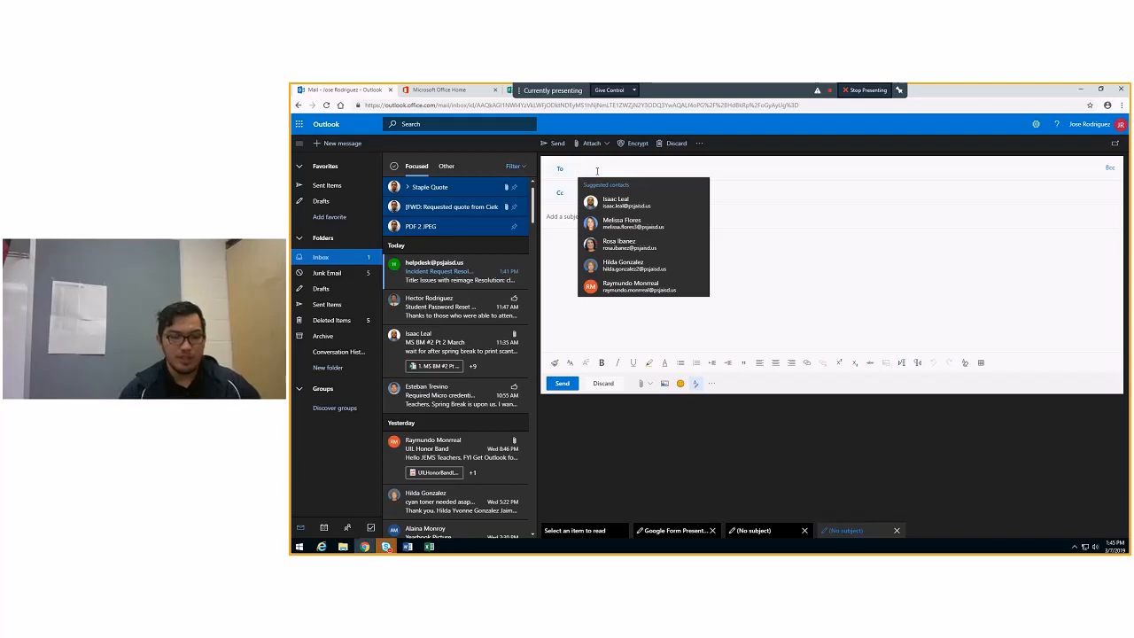
# Try to find a student recipient by searching the contacts for "studen", and clear the entry
pyautogui.write('st')
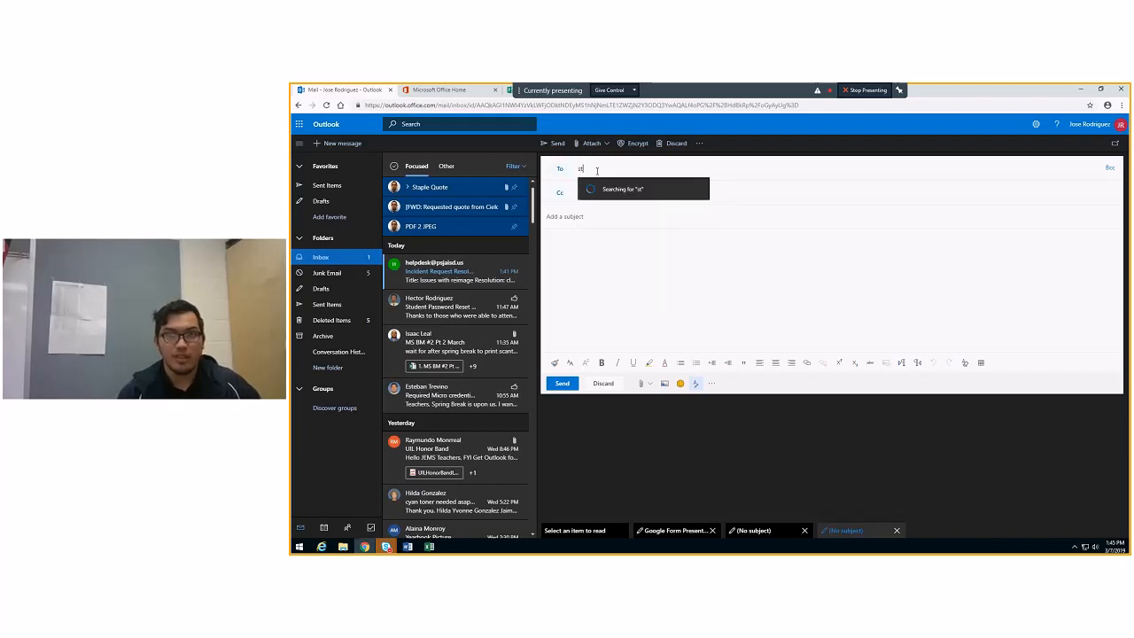
pyautogui.write('stu')
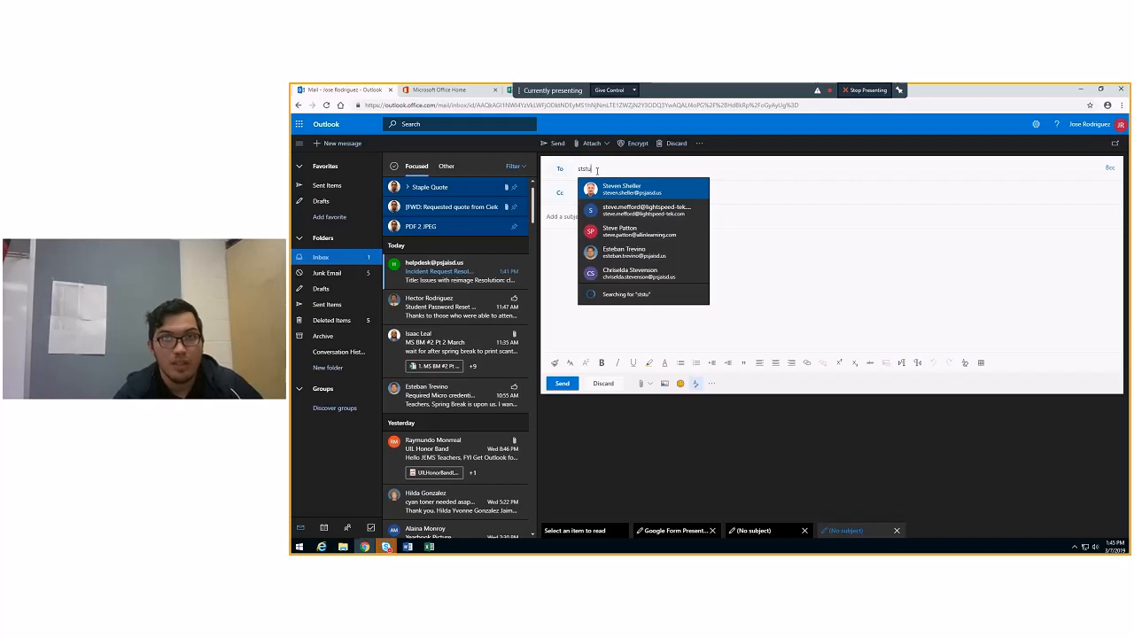
pyautogui.write('dent')
pyautogui.press('BackSpace')
pyautogui.press('BackSpace')
pyautogui.press('BackSpace')
pyautogui.press('BackSpace')
pyautogui.press('BackSpace')
pyautogui.press('BackSpace')
pyautogui.press('BackSpace')
pyautogui.write('uden')
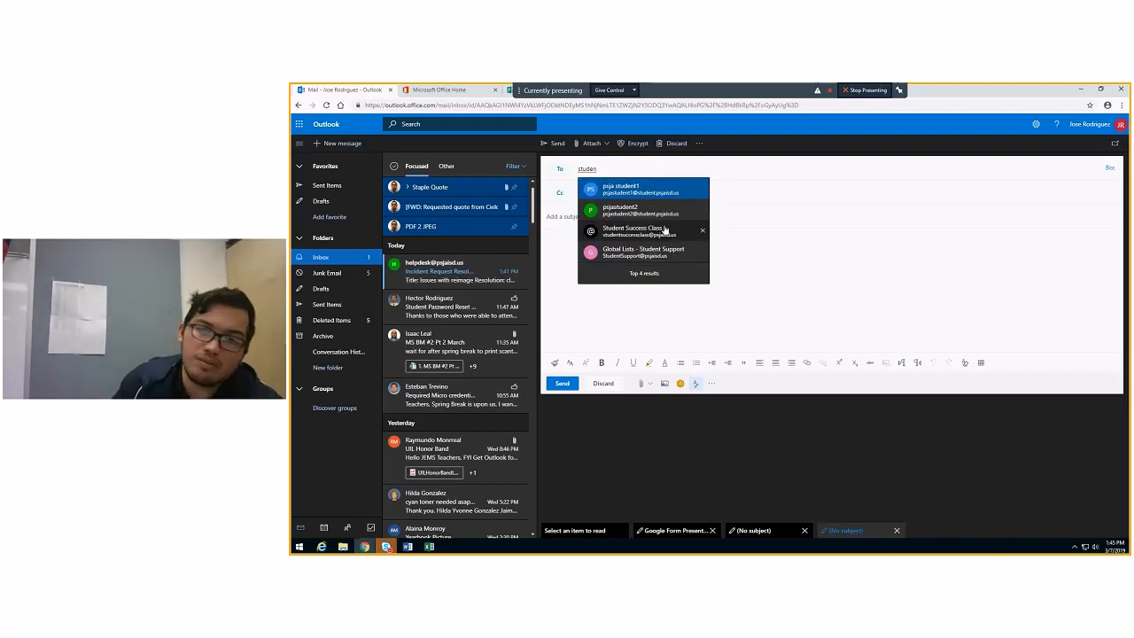
pyautogui.doubleClick(580, 170)
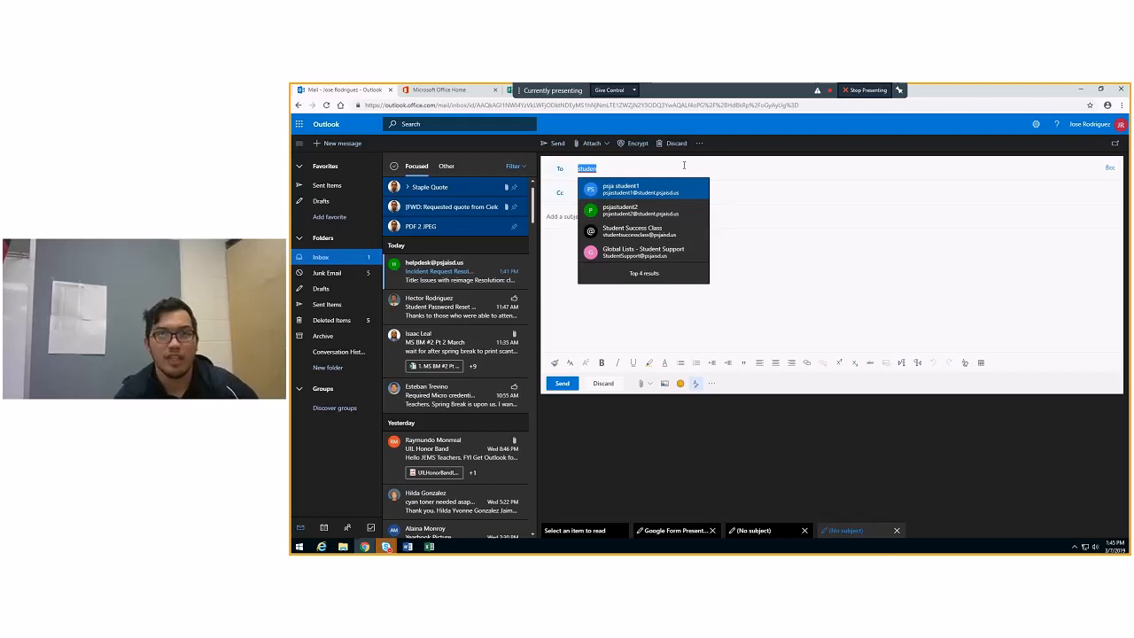
pyautogui.press('BackSpace')
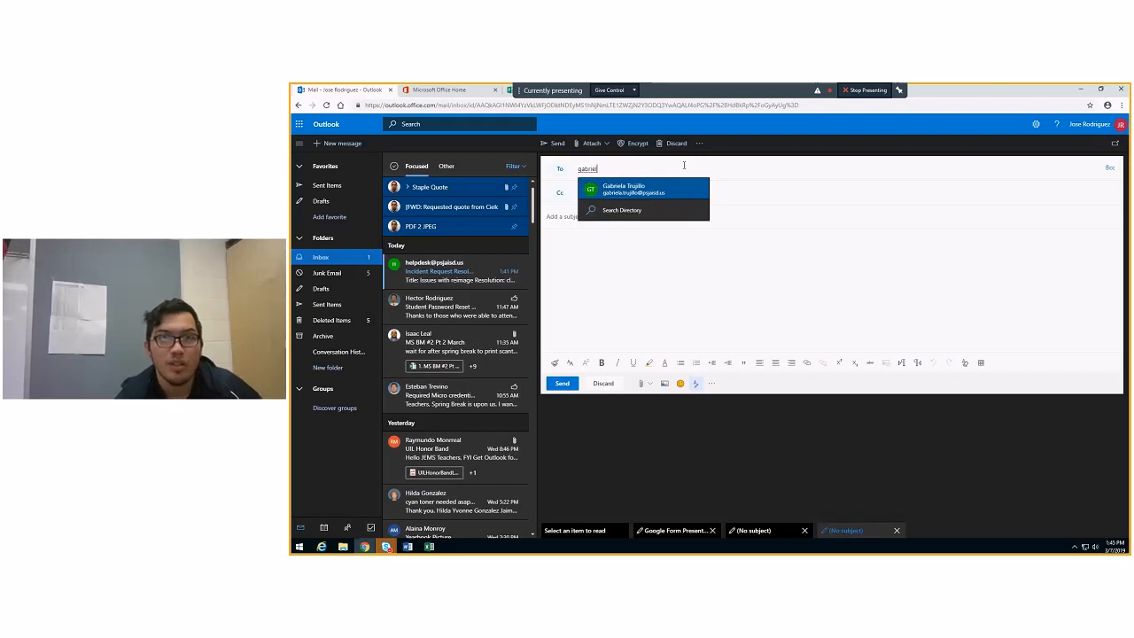
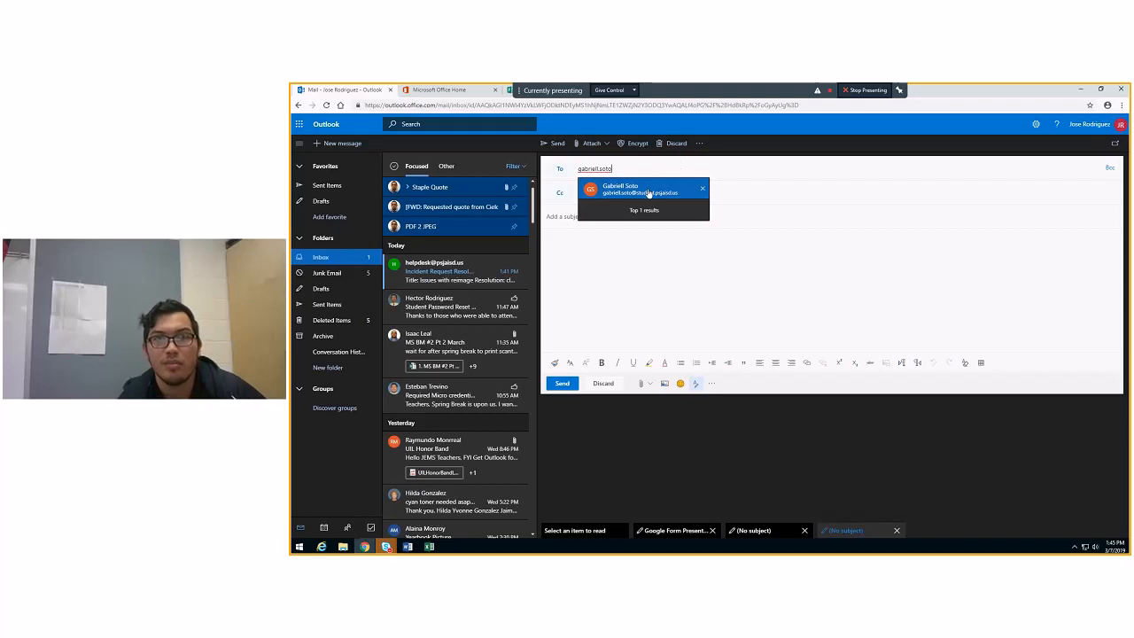
# Address the message to a student by entering the account name and choosing the suggested student contact
pyautogui.click(652, 190)
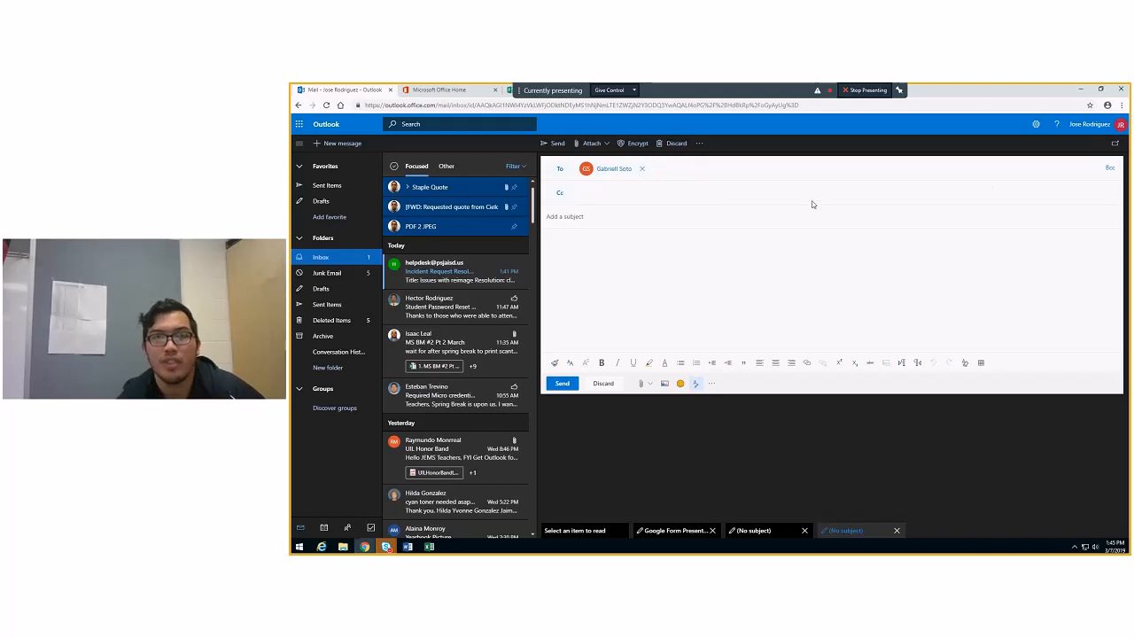
# Replace the message's student recipient with a suggested staff contact, and copy a second staff contact on the Cc line
pyautogui.click(644, 169)
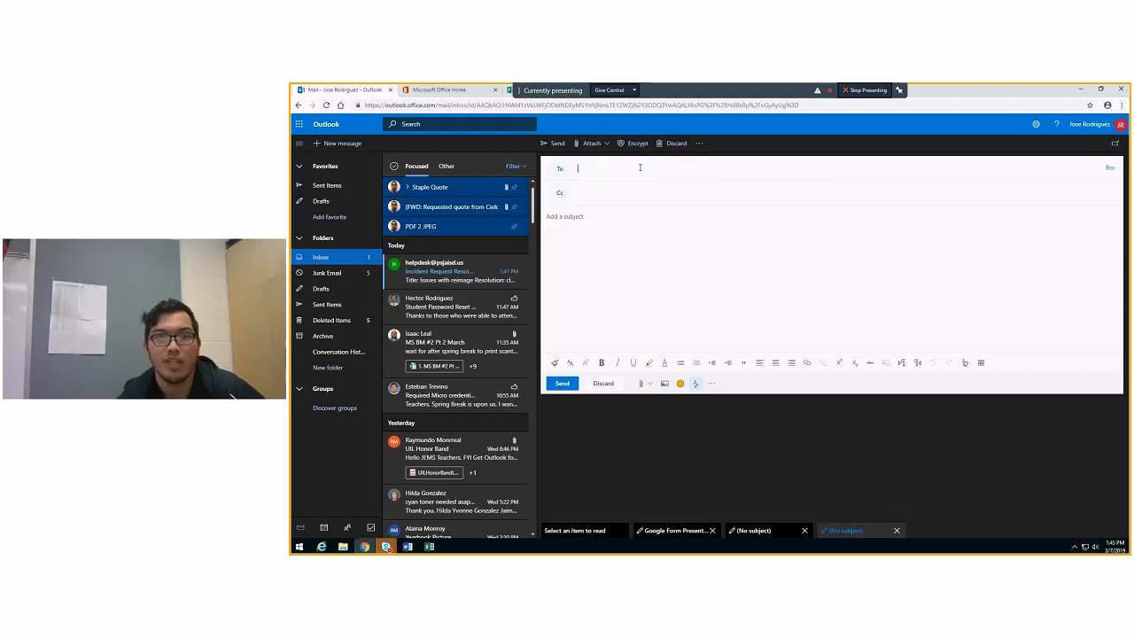
pyautogui.click(600, 170)
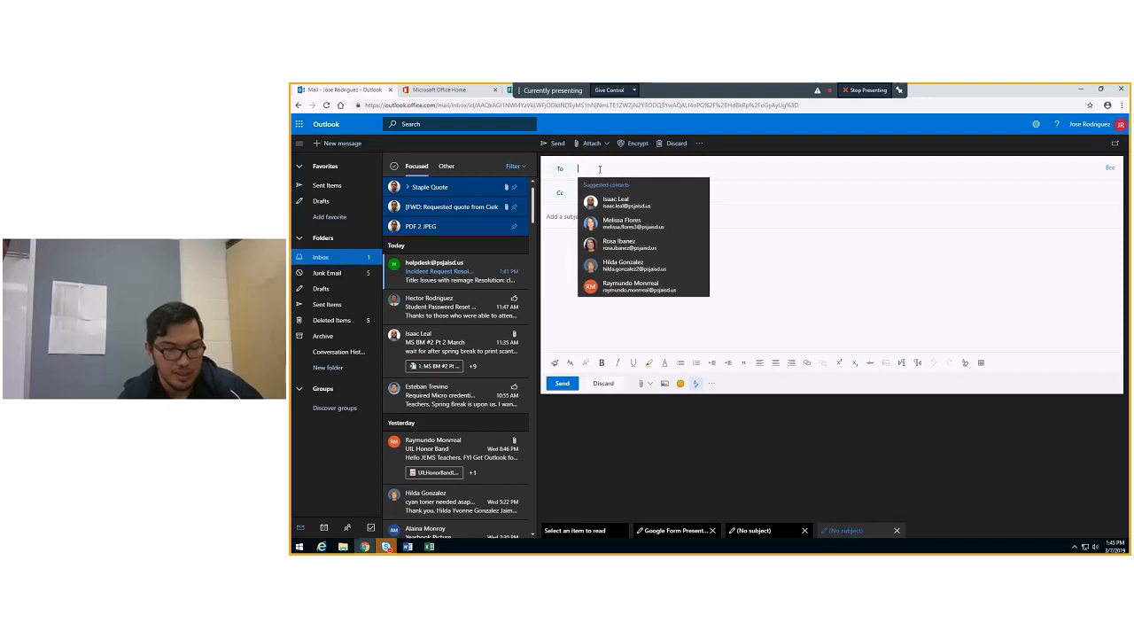
pyautogui.write('mon')
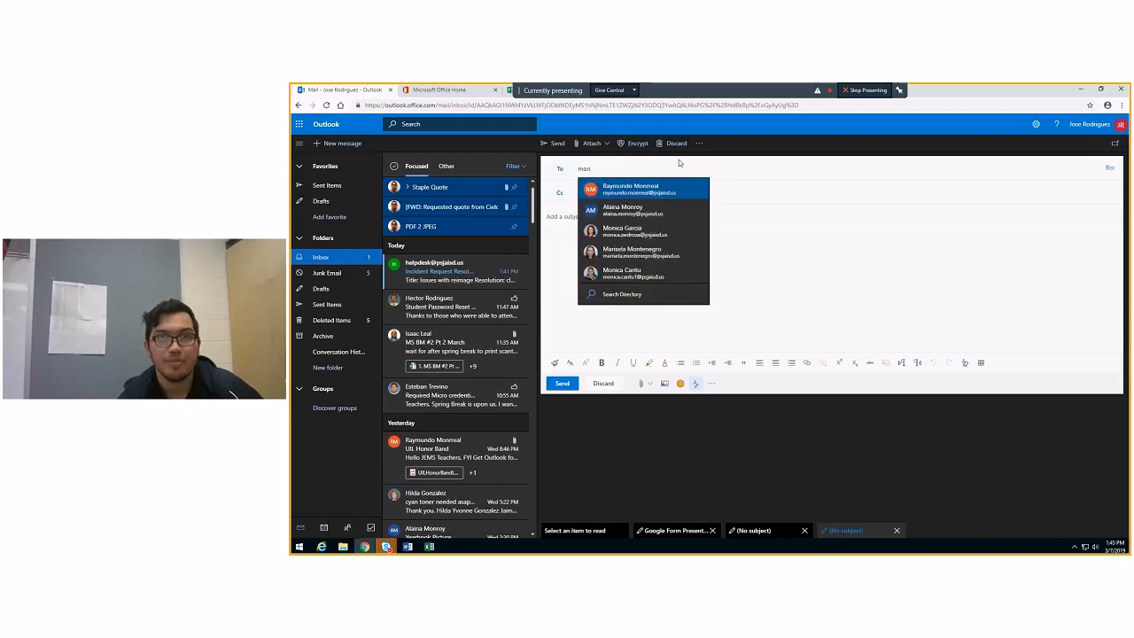
pyautogui.click(635, 190)
pyautogui.click(585, 192)
pyautogui.write('leal')
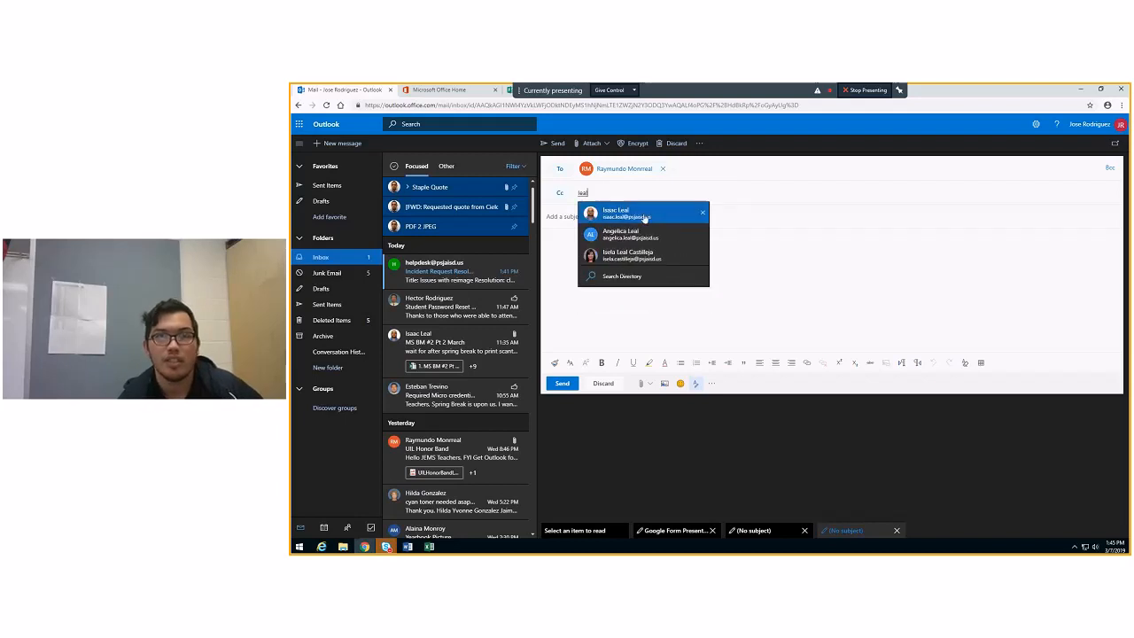
pyautogui.click(641, 209)
# Give the message the subject "Form" and paste the copied form response link into its body
pyautogui.click(580, 216)
pyautogui.write('Form')
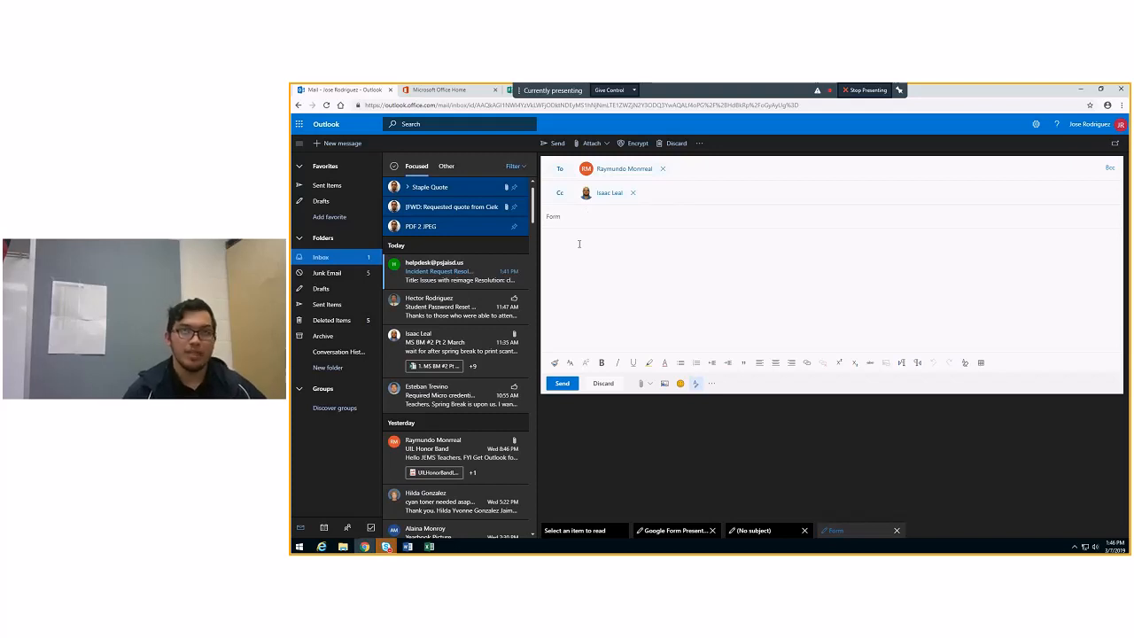
pyautogui.click(580, 243)
pyautogui.write('https://forms.office.com/Pages/ResponsePage.aspx?id=53RoFIDXLUKVCXEhenEleaoHVooulLoJg1TCkB-nmIdUN1NXSUNaOVgzVEtDOTlCSTAzT0k0QlZMOy4u')
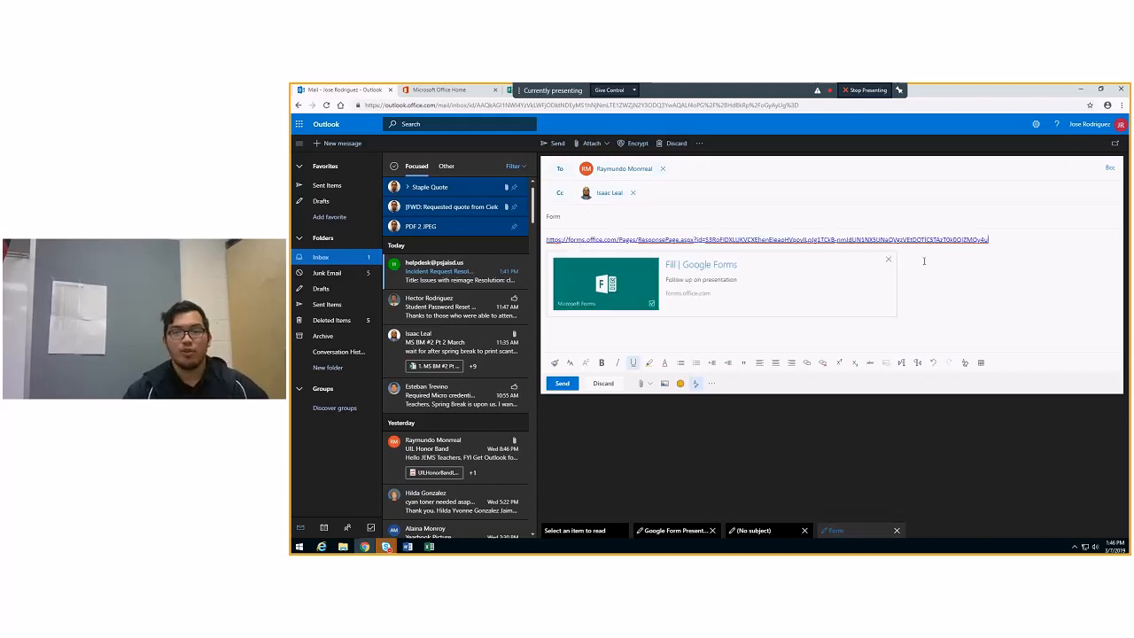
pyautogui.click(566, 387)
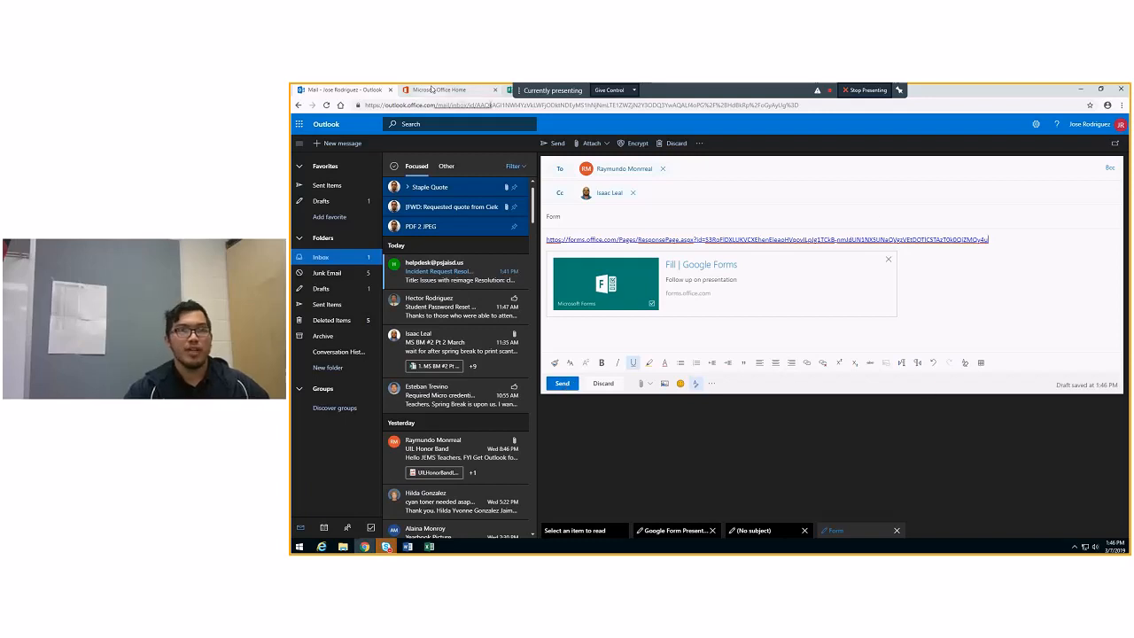
# Switch to Microsoft Forms to show the Google Forms form's response summary, and bring up the Skype meeting conversation window
pyautogui.click(511, 90)
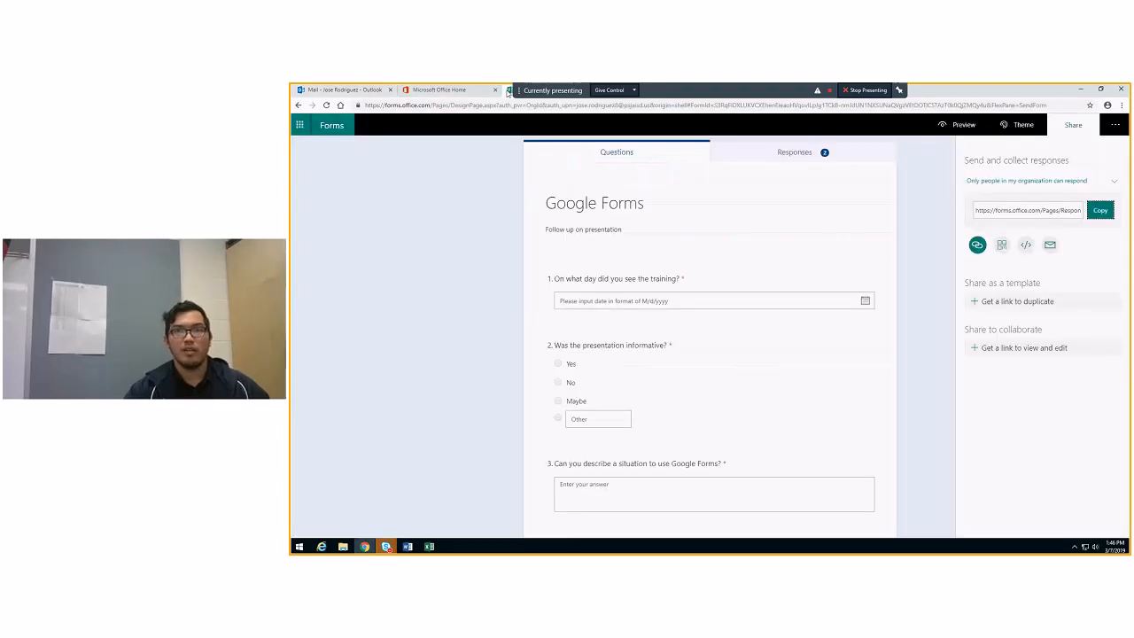
pyautogui.click(817, 152)
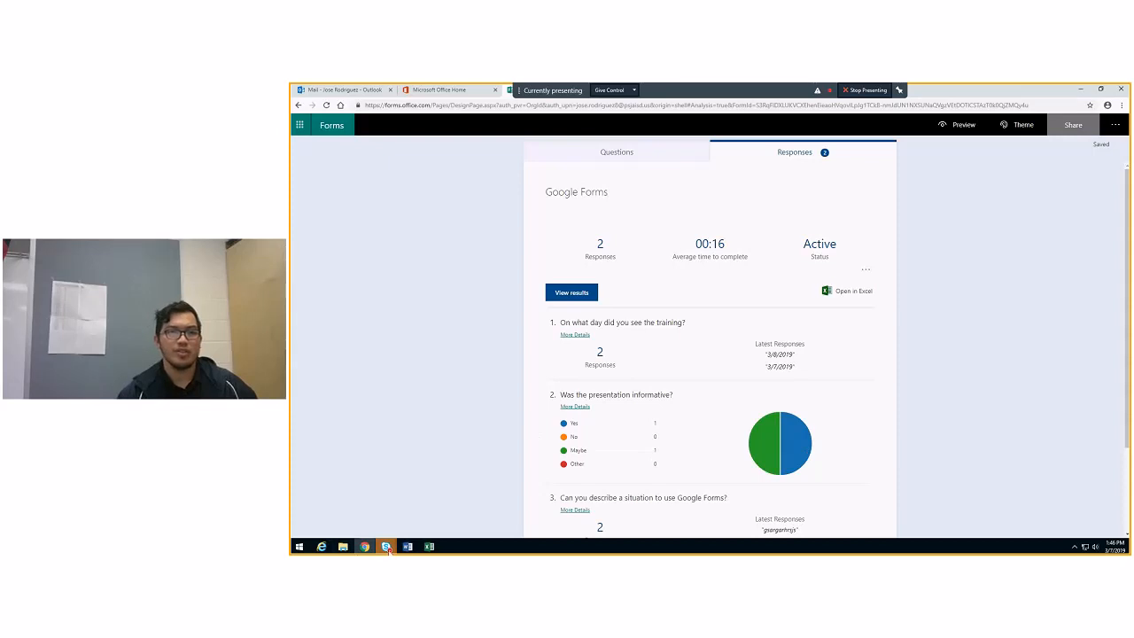
pyautogui.moveTo(387, 548)
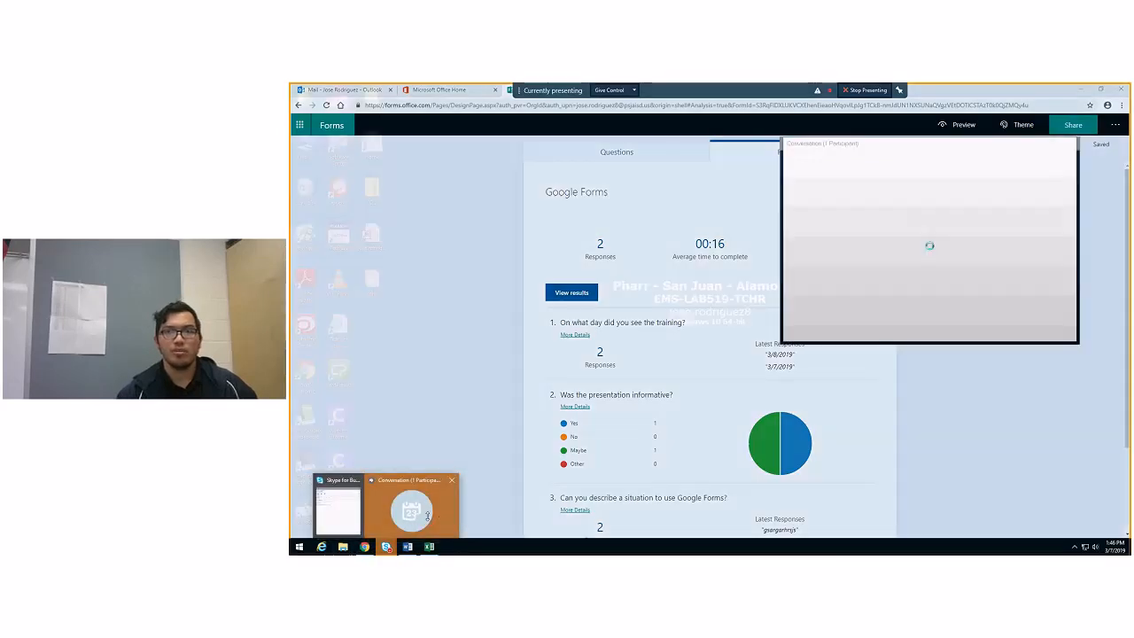
pyautogui.click(417, 509)
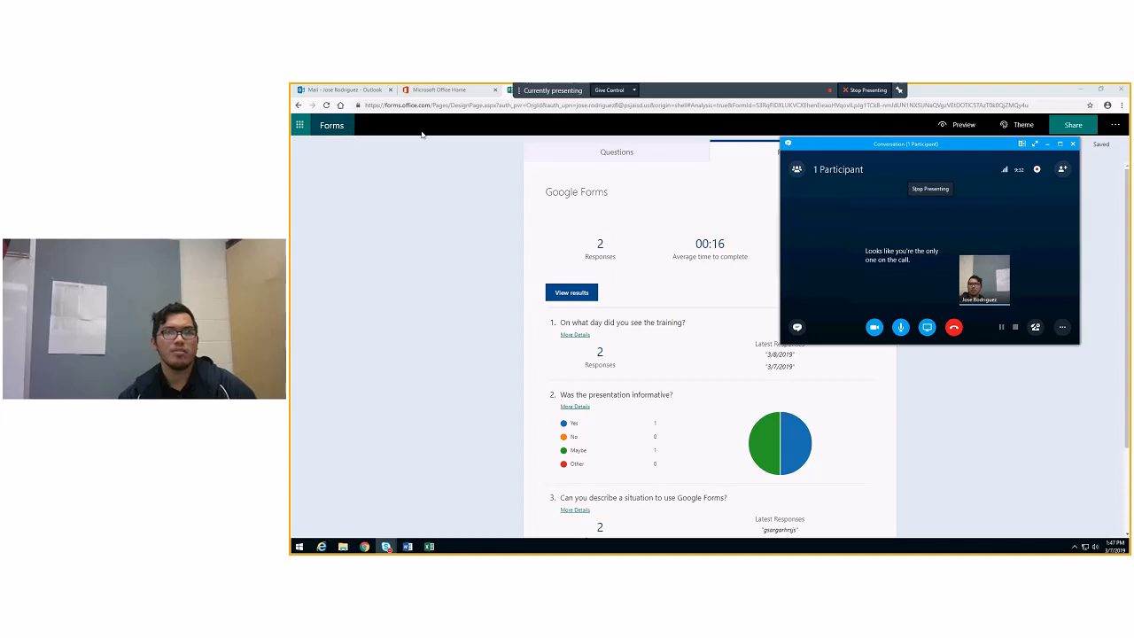
# Return to the My forms overview in Microsoft Forms and reopen the "Google Forms" form
pyautogui.click(332, 125)
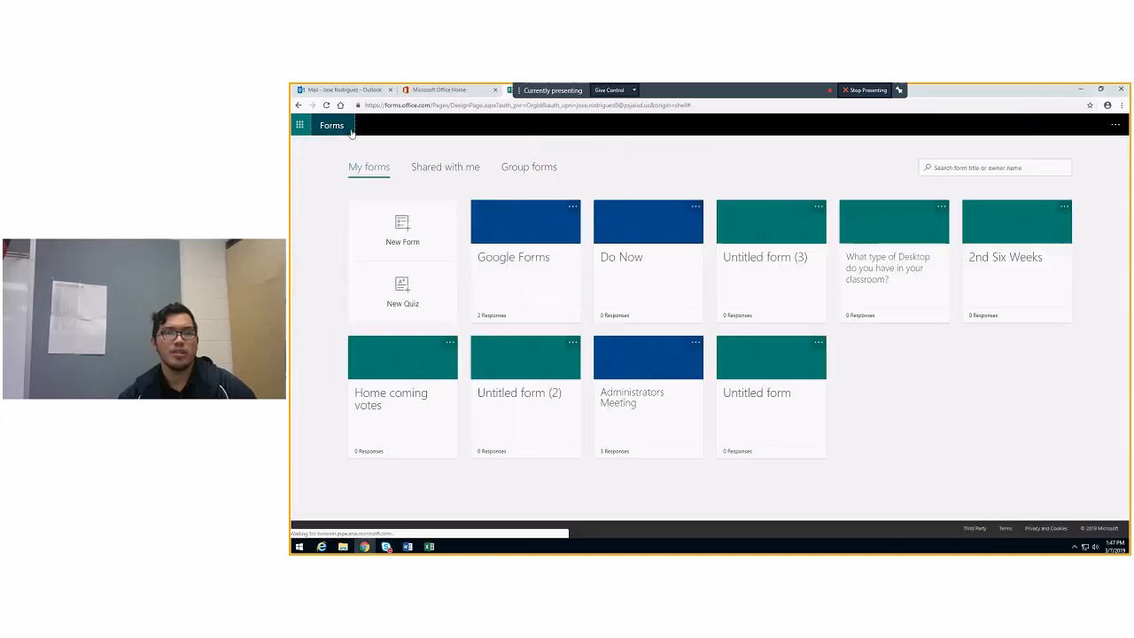
pyautogui.click(515, 271)
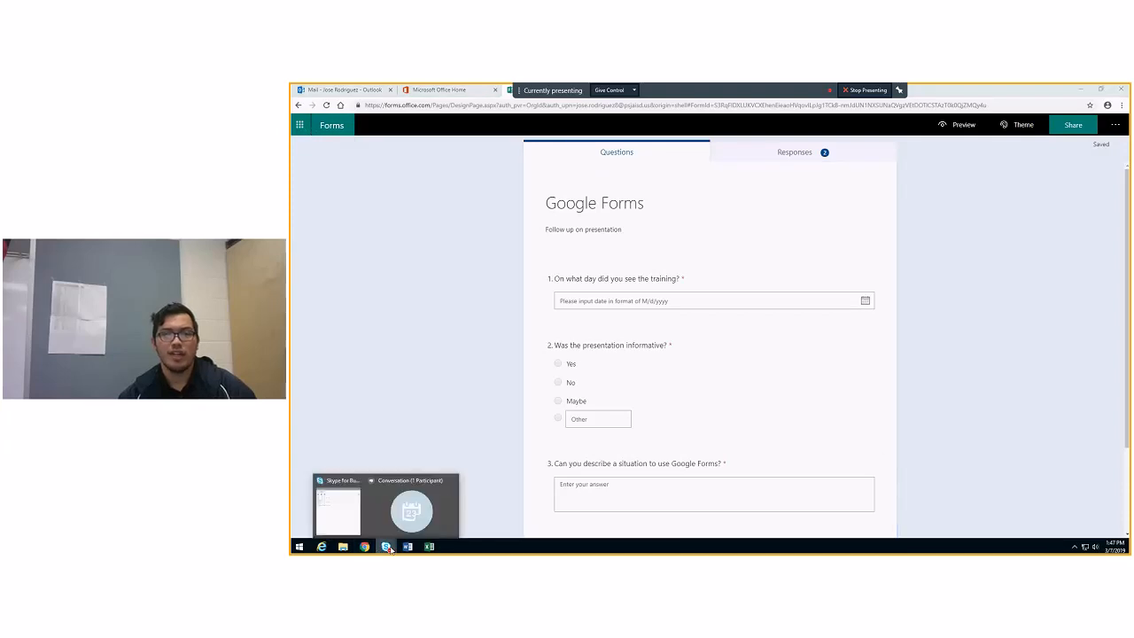
# Switch to the Skype meeting conversation window and open its additional options, including the recording controls
pyautogui.click(407, 532)
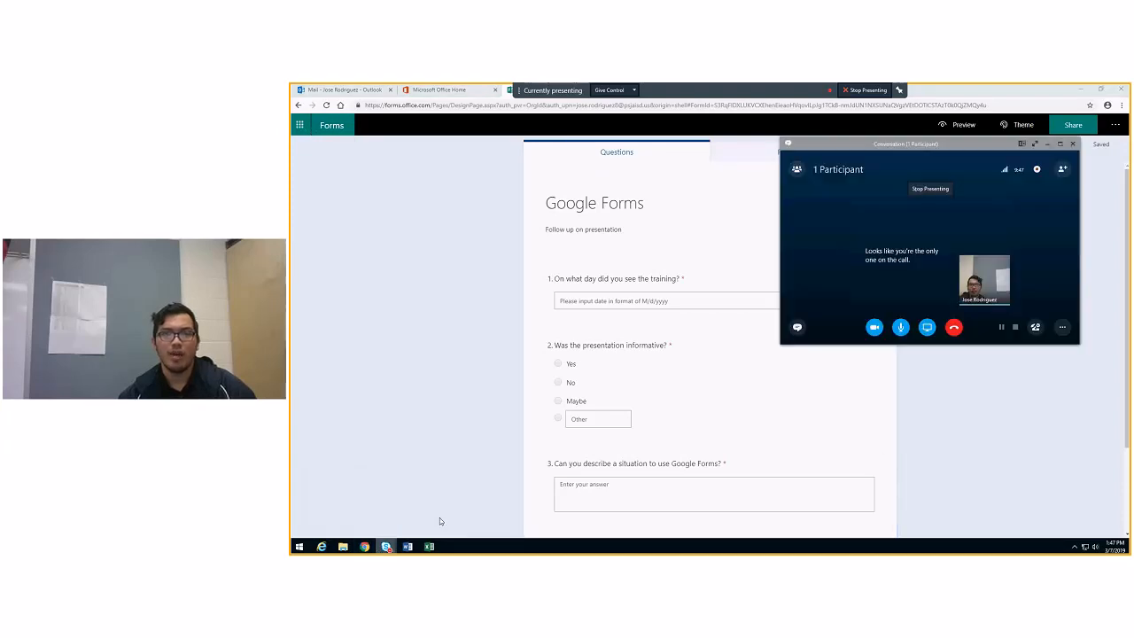
pyautogui.click(1059, 328)
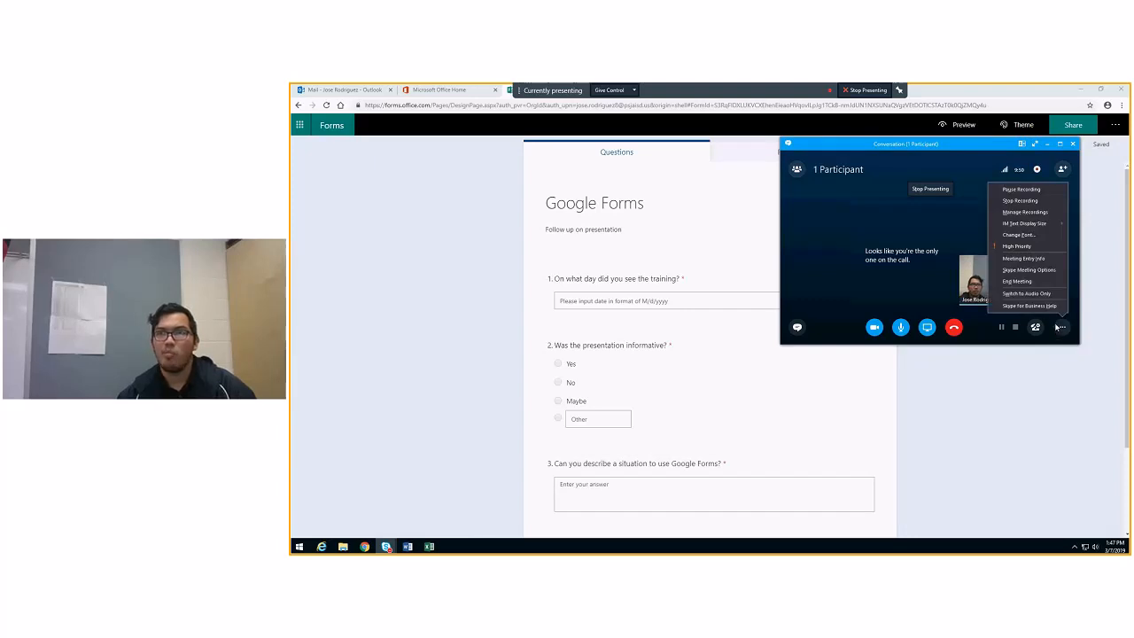